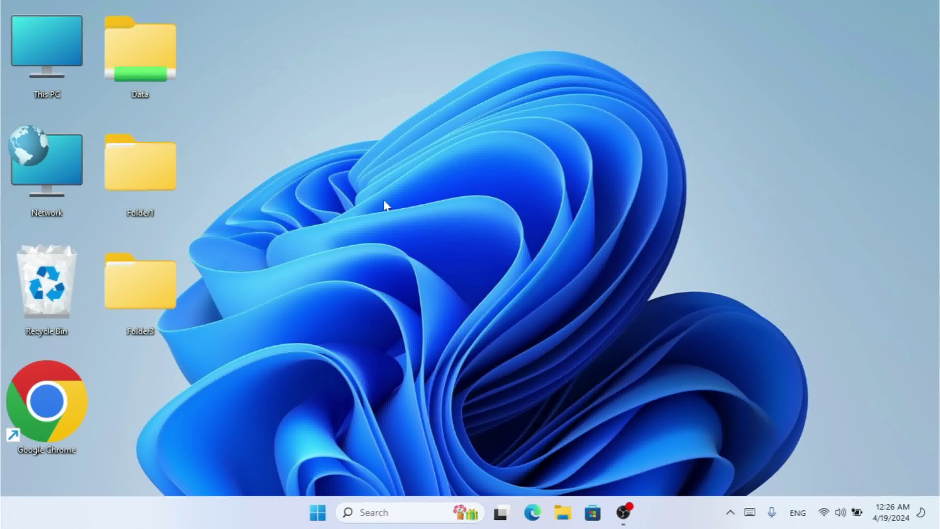
Step: Check Data.txt's contents inside Folder1, then close Notepad and the folder window
{"action": "double_click", "coordinate": [160, 174]}
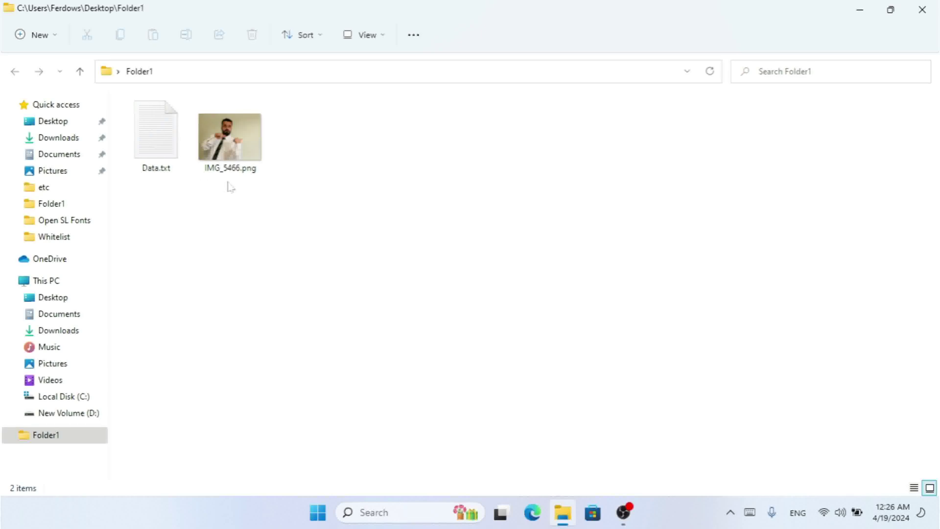
{"action": "double_click", "coordinate": [166, 159]}
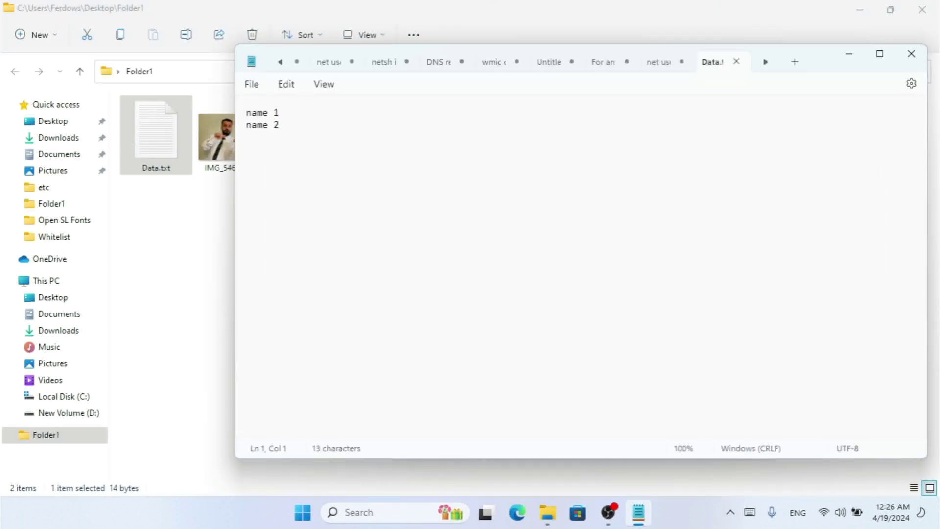
{"action": "left_click", "coordinate": [910, 53]}
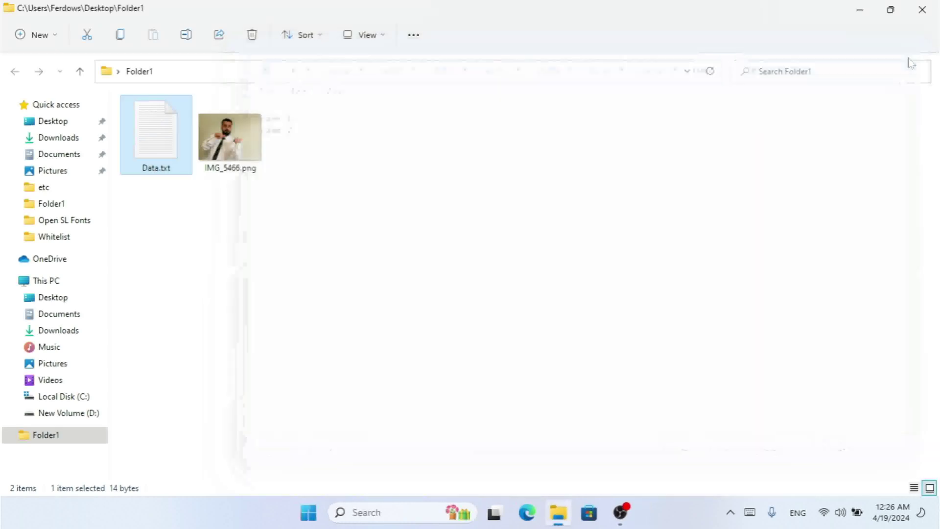
{"action": "left_click", "coordinate": [921, 10]}
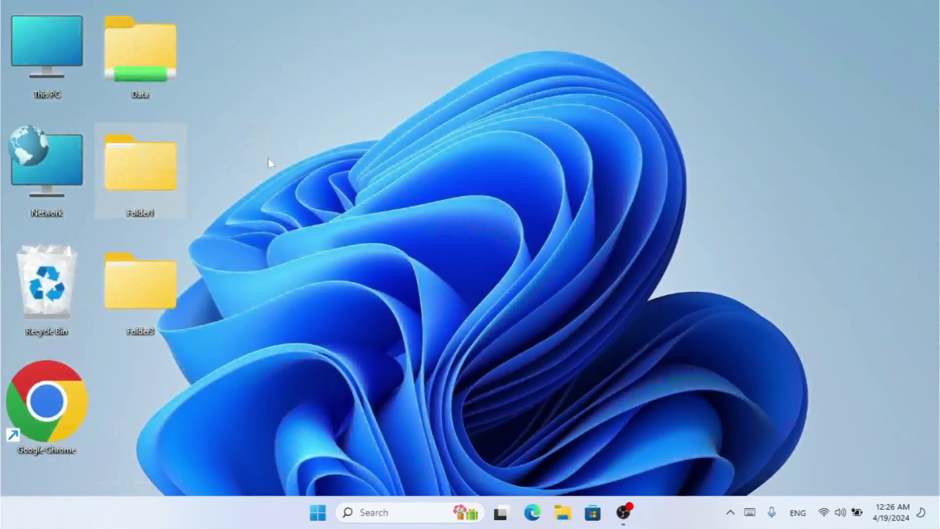
Step: Archive Folder1 to Folder1.rar on the desktop, keeping the Add and replace files update mode
{"action": "double_click", "coordinate": [137, 147]}
{"action": "right_click", "coordinate": [136, 147]}
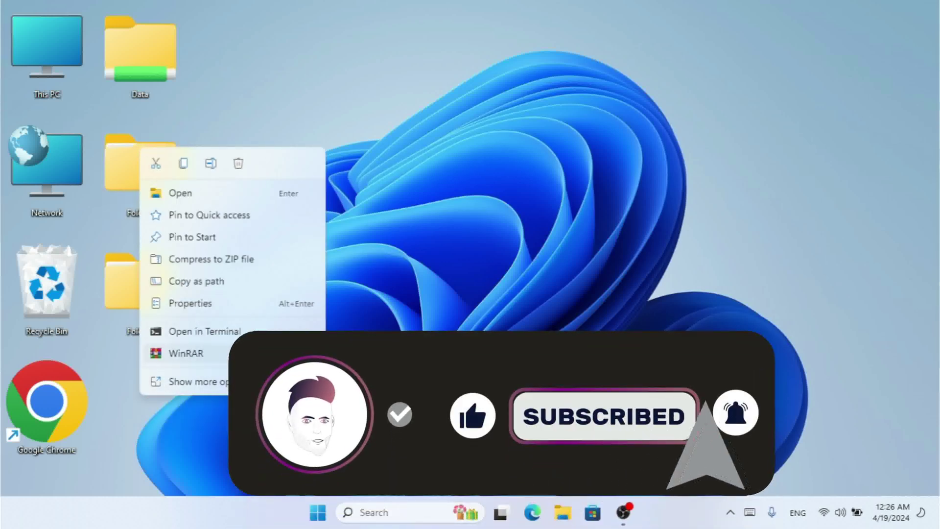
{"action": "left_click", "coordinate": [367, 354]}
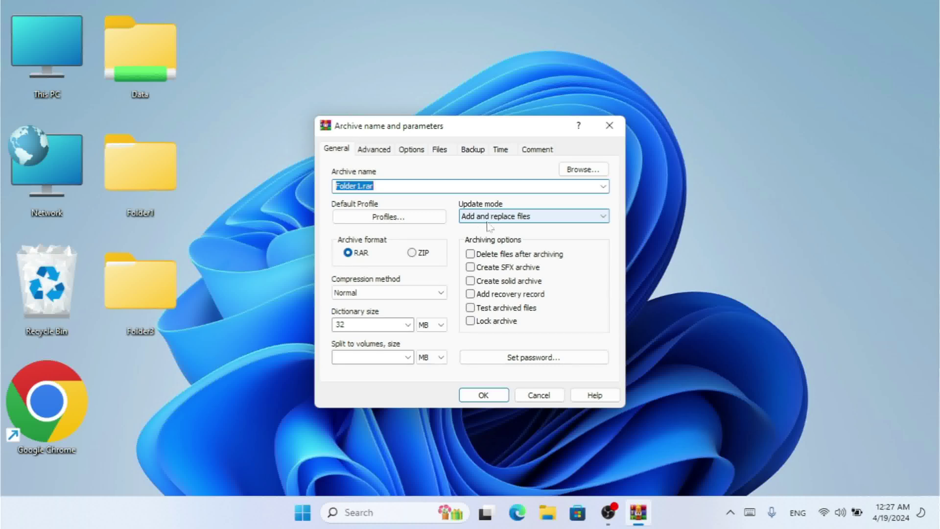
{"action": "left_click", "coordinate": [490, 219]}
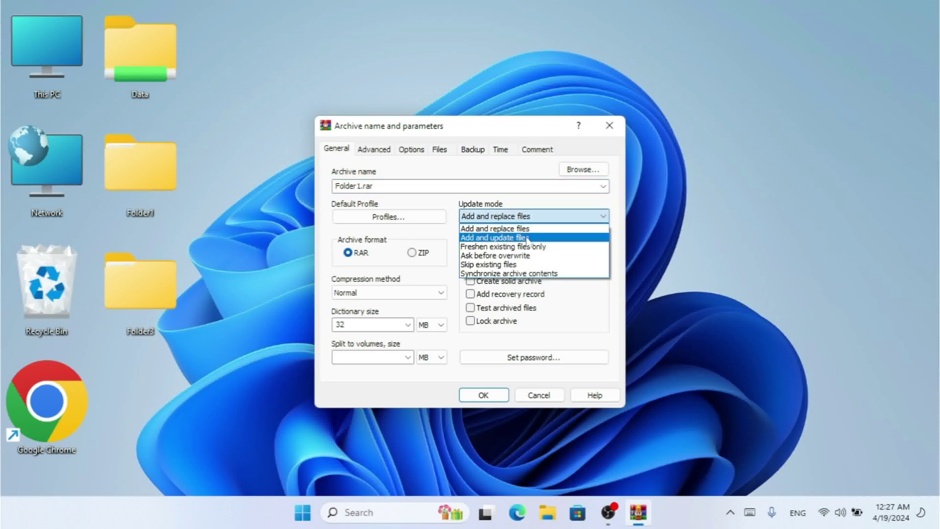
{"action": "left_click", "coordinate": [443, 202]}
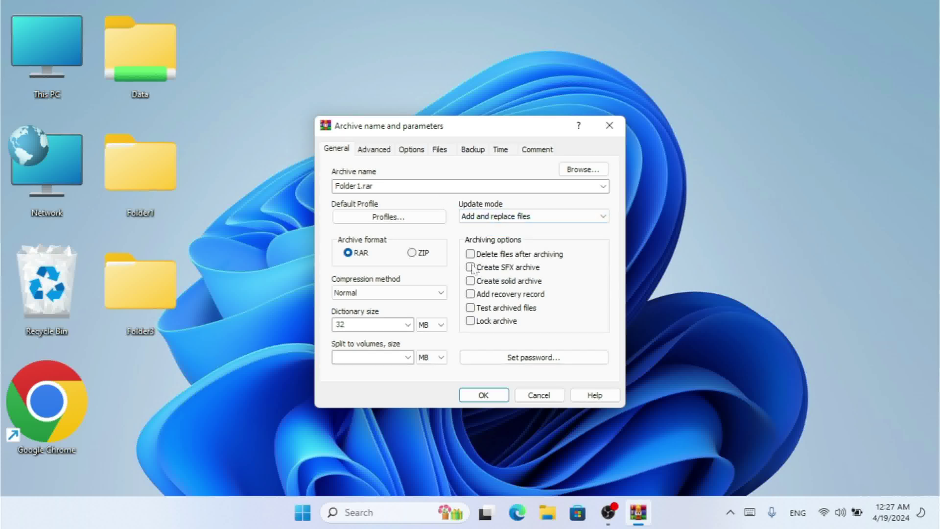
{"action": "left_click", "coordinate": [473, 394]}
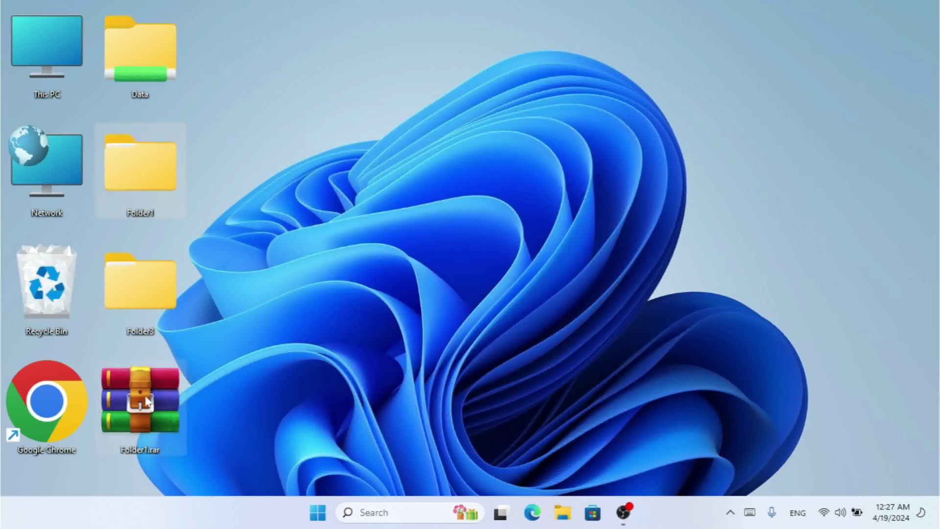
Step: Open Folder1.rar, enter its Folder1 folder, and open Data.txt in Notepad
{"action": "double_click", "coordinate": [146, 401]}
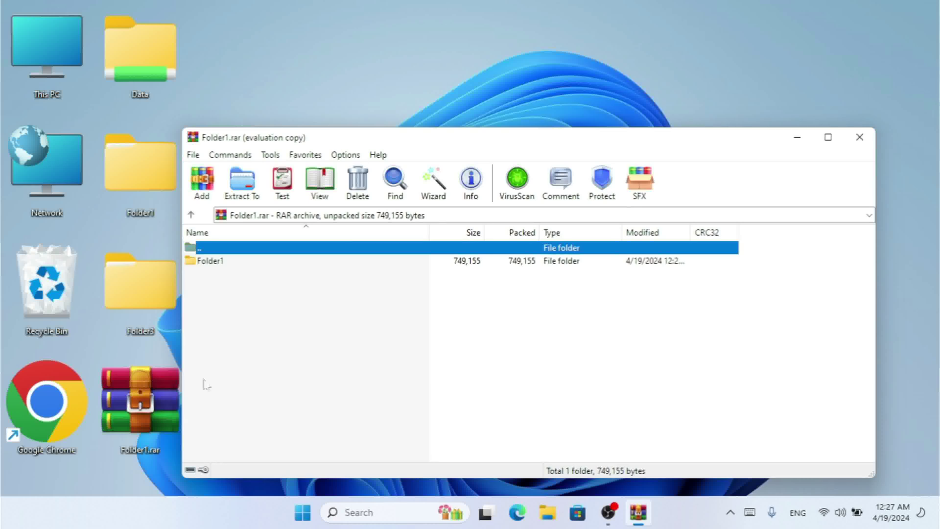
{"action": "double_click", "coordinate": [220, 264]}
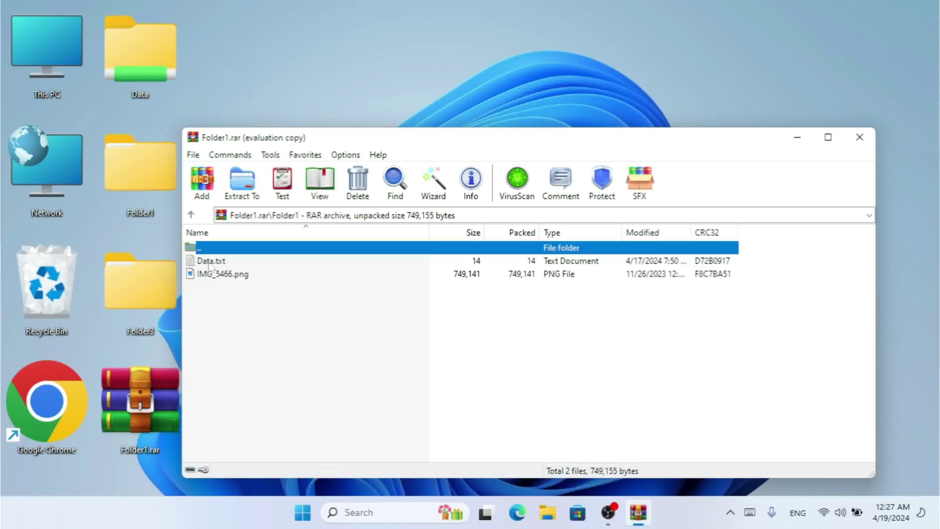
{"action": "double_click", "coordinate": [212, 261]}
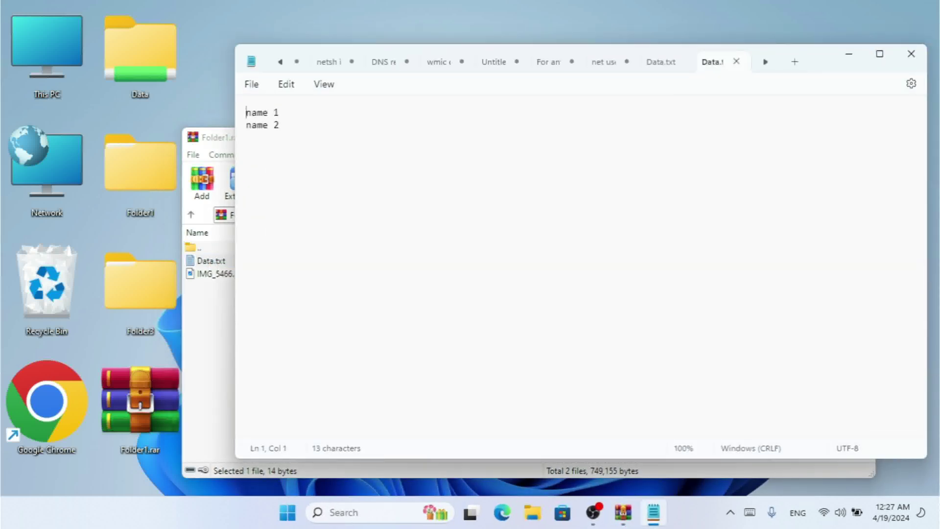
Step: Append a 'name 3' line after name 2 in the archived Data.txt, save it, and close Notepad
{"action": "left_click", "coordinate": [347, 189]}
{"action": "key", "text": "Return"}
{"action": "type", "text": "name 3"}
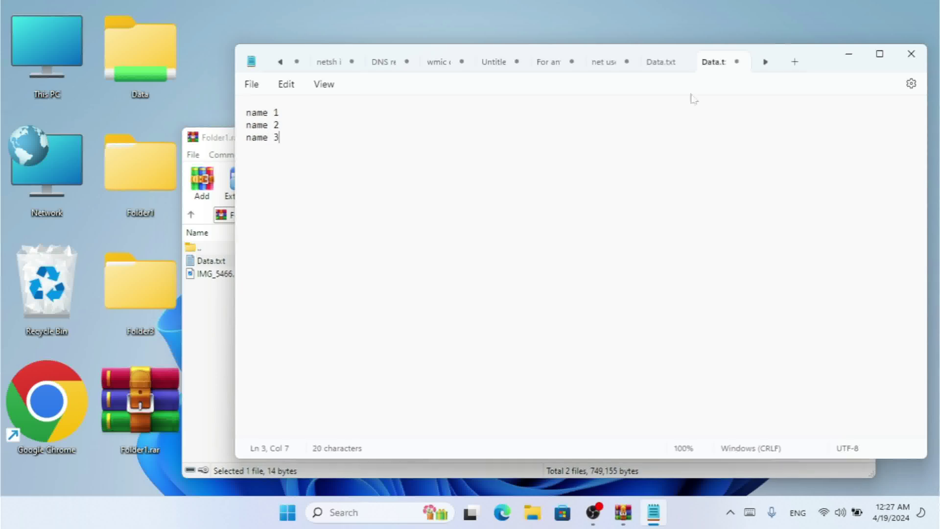
{"action": "left_click", "coordinate": [735, 62]}
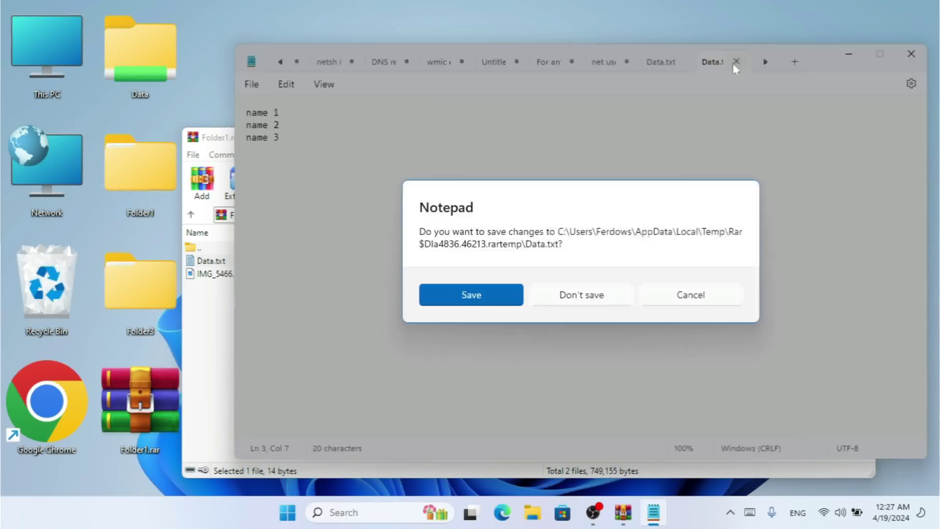
{"action": "left_click", "coordinate": [454, 296]}
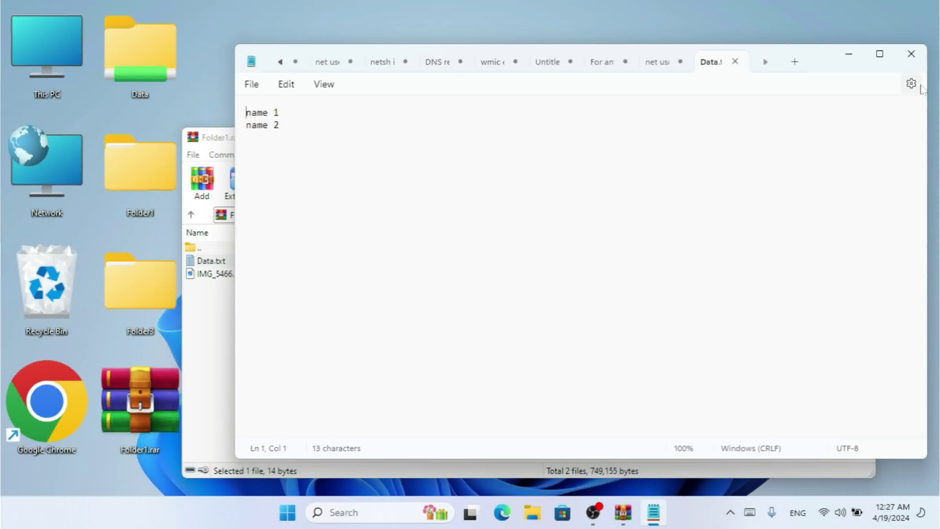
{"action": "left_click", "coordinate": [917, 61]}
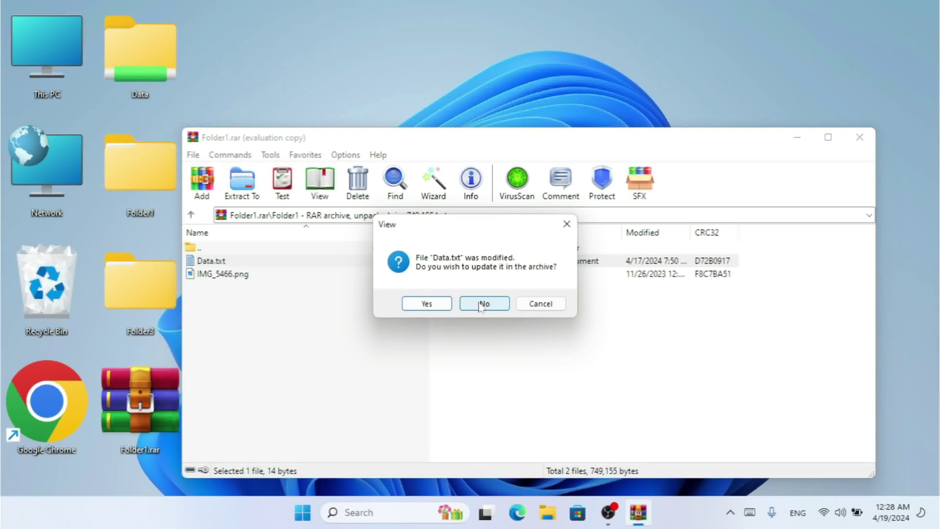
Step: Confirm updating Data.txt in Folder1.rar, verify its three lines, then close WinRAR
{"action": "left_click", "coordinate": [432, 306]}
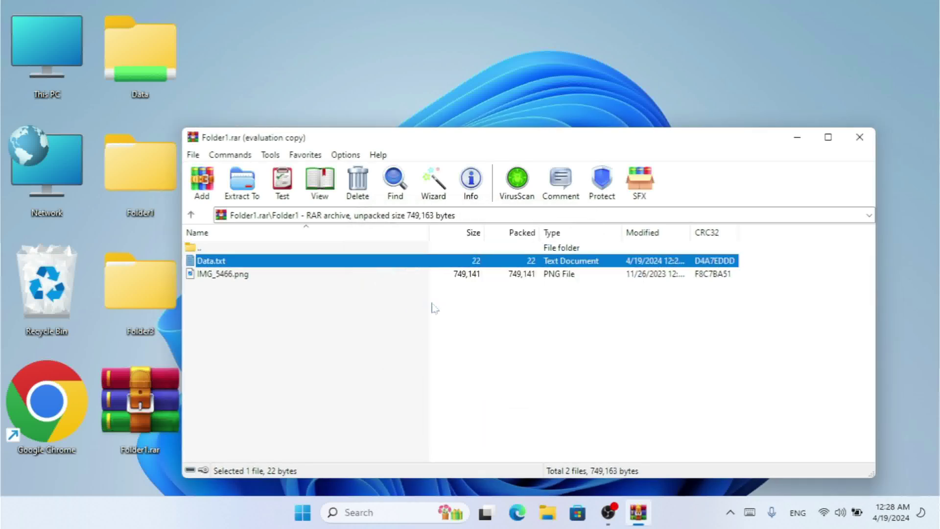
{"action": "double_click", "coordinate": [211, 261]}
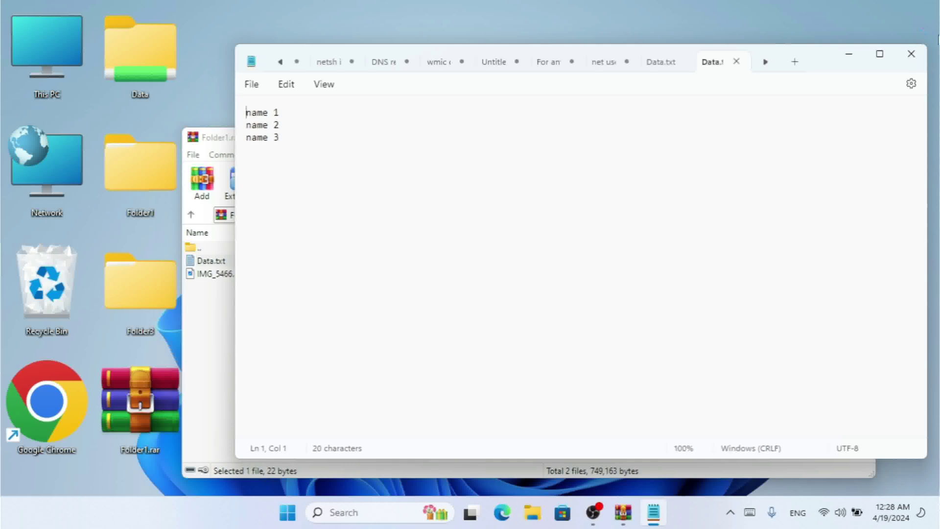
{"action": "left_click", "coordinate": [911, 55]}
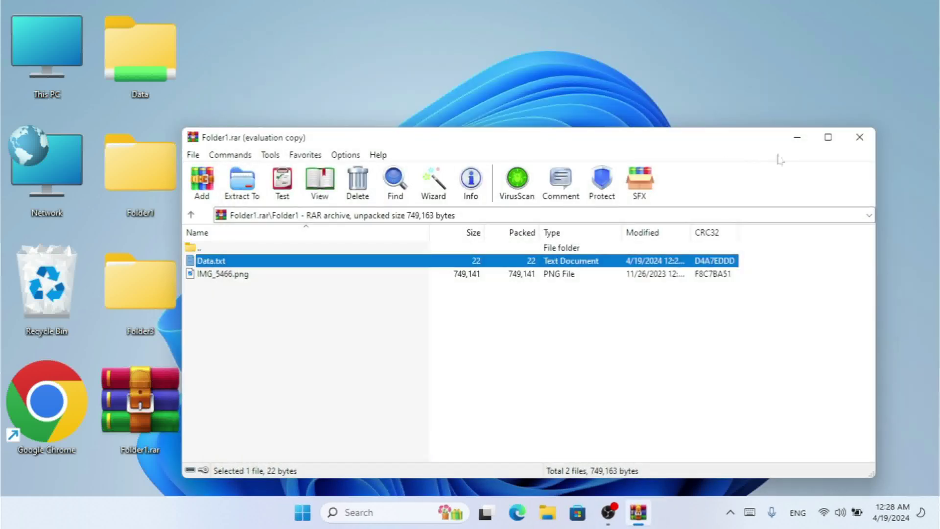
{"action": "left_click", "coordinate": [860, 138]}
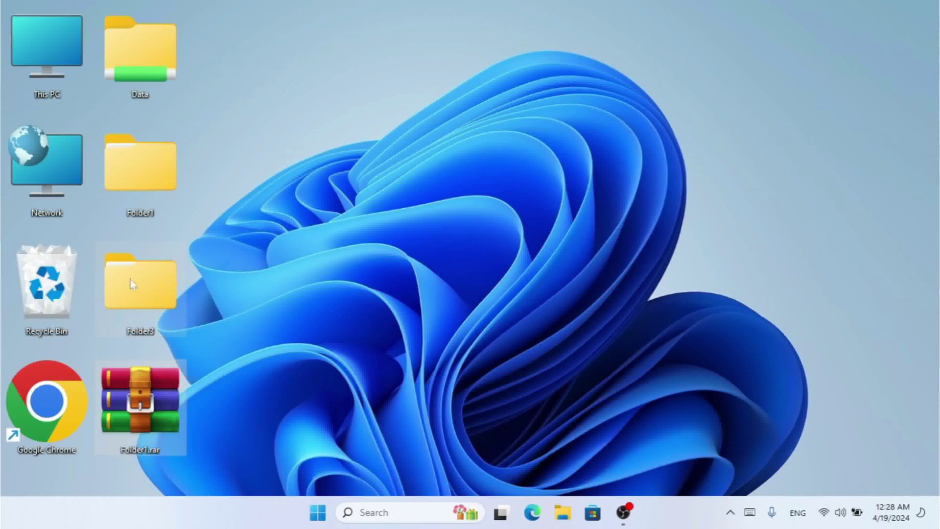
Step: Append a 'name 3' line to the desktop Folder1's Data.txt, save it, and close Notepad and Explorer
{"action": "double_click", "coordinate": [151, 161]}
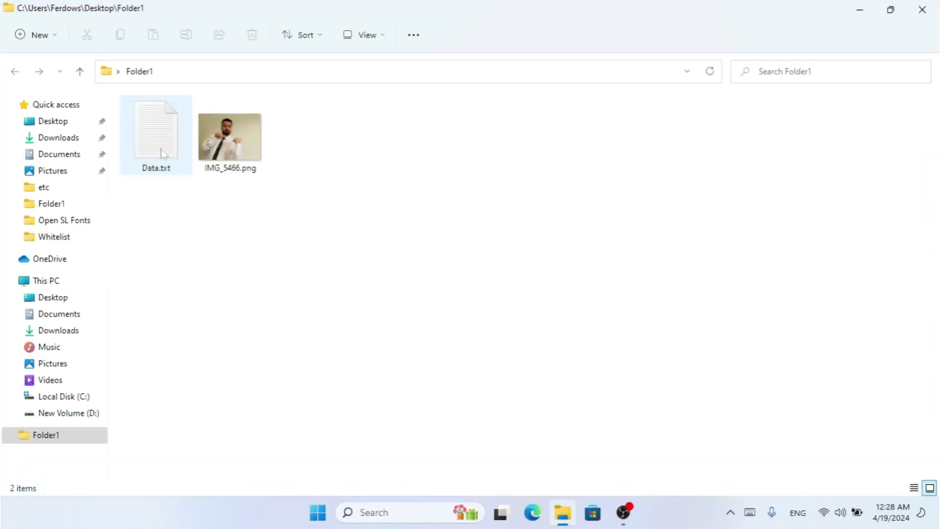
{"action": "double_click", "coordinate": [163, 154]}
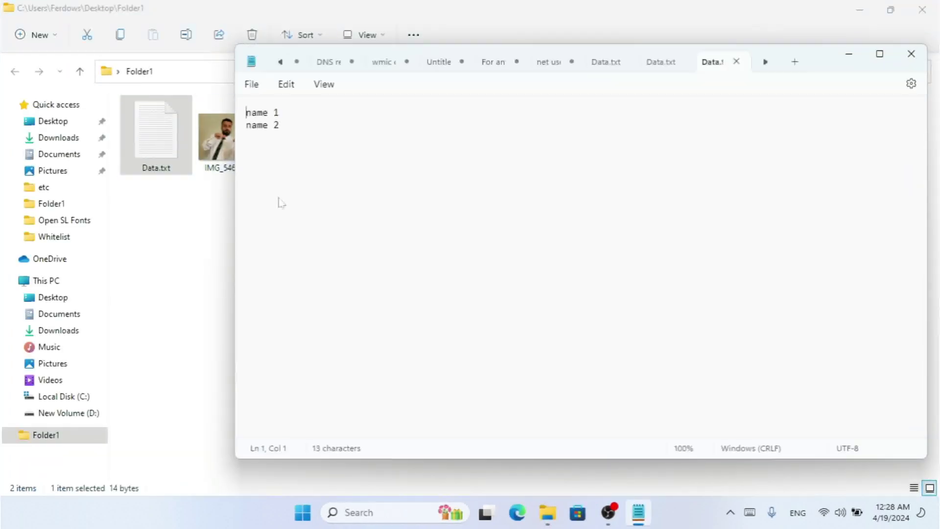
{"action": "key", "text": "Down"}
{"action": "key", "text": "Right"}
{"action": "key", "text": "Right"}
{"action": "key", "text": "Right"}
{"action": "key", "text": "Right"}
{"action": "key", "text": "Right"}
{"action": "key", "text": "Return"}
{"action": "type", "text": "name 3"}
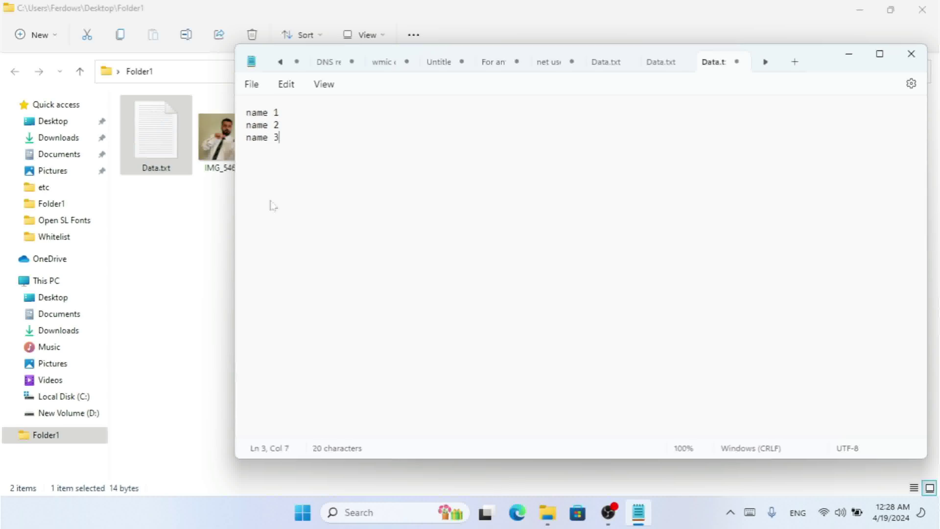
{"action": "left_click", "coordinate": [736, 62]}
{"action": "left_click", "coordinate": [440, 291]}
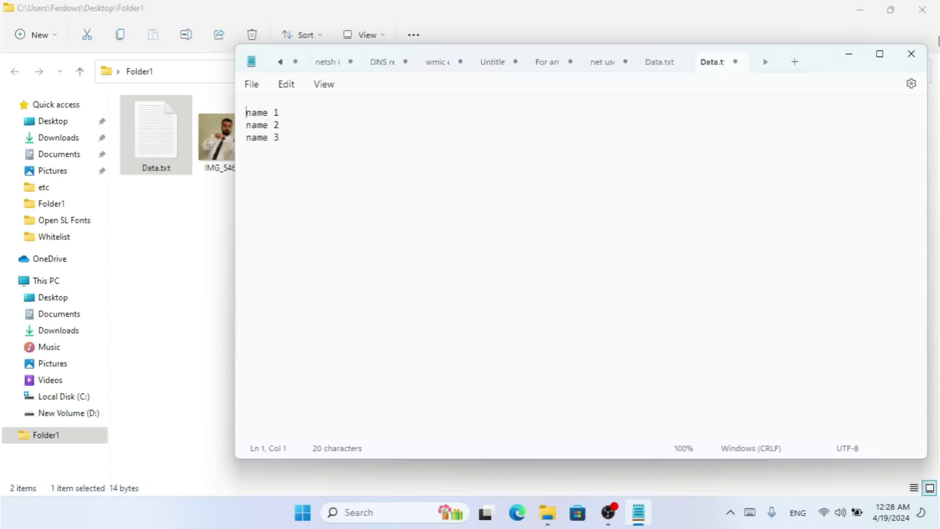
{"action": "left_click", "coordinate": [911, 54]}
{"action": "left_click", "coordinate": [922, 9]}
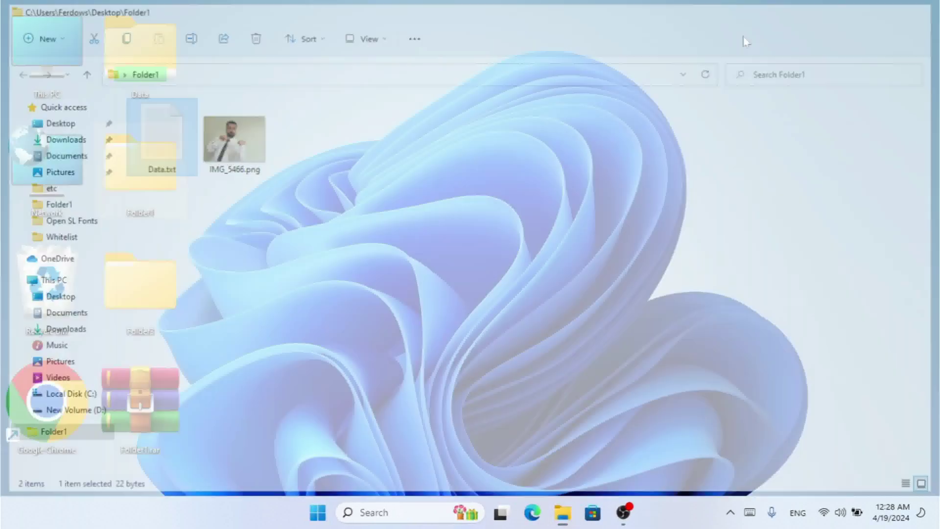
{"action": "right_click", "coordinate": [136, 168]}
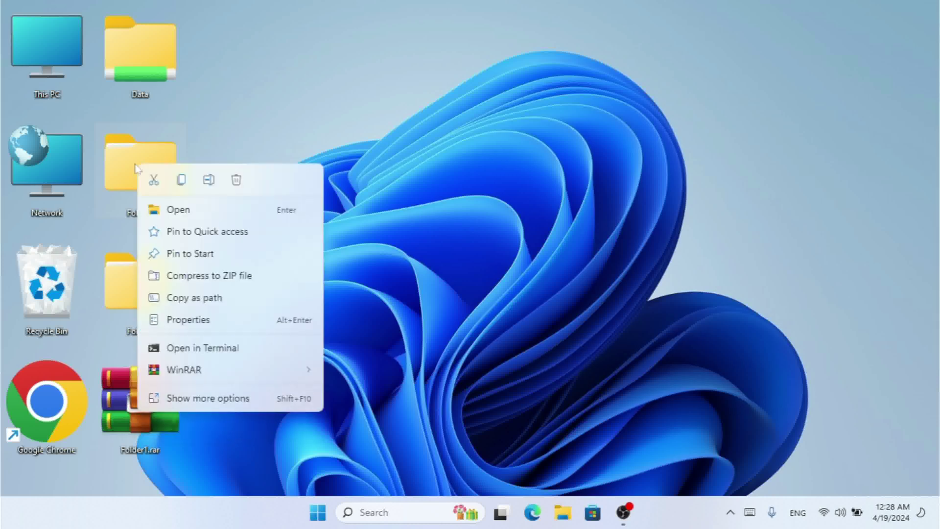
{"action": "mouse_move", "coordinate": [267, 373]}
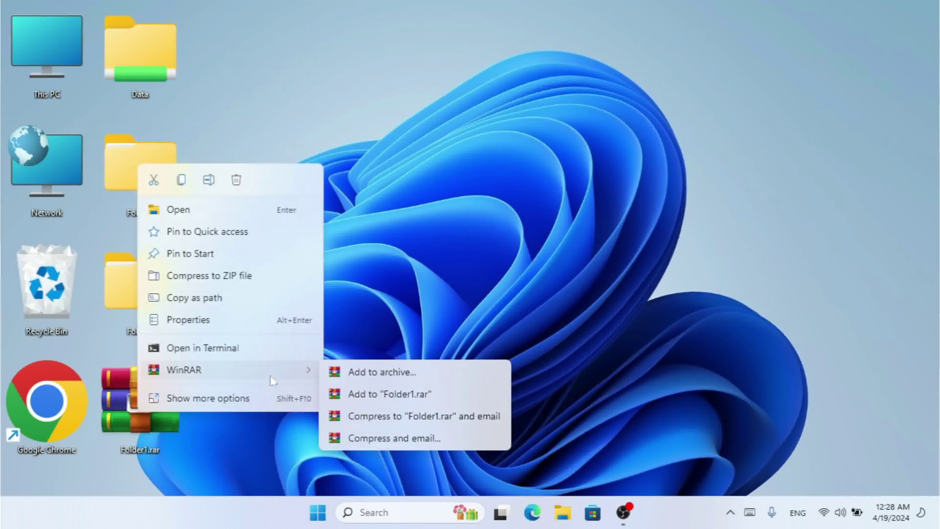
{"action": "left_click", "coordinate": [394, 373]}
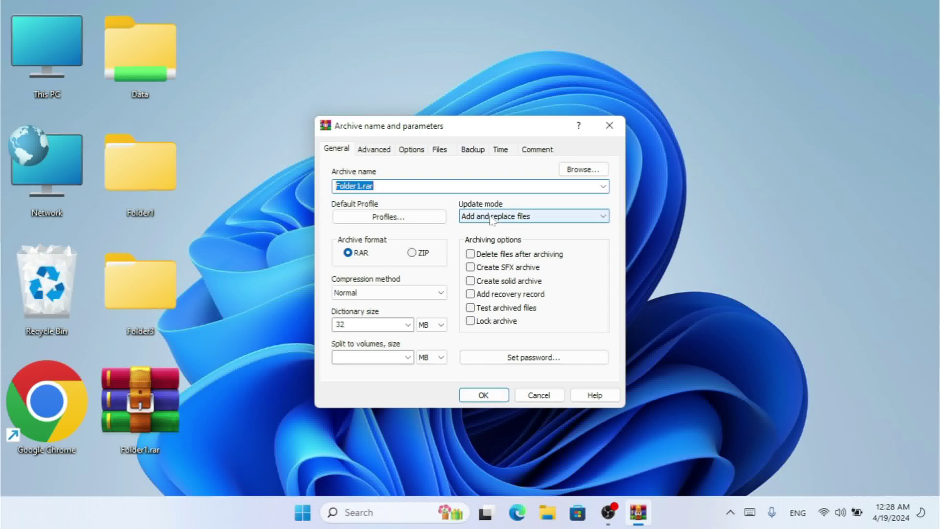
{"action": "left_click", "coordinate": [536, 220]}
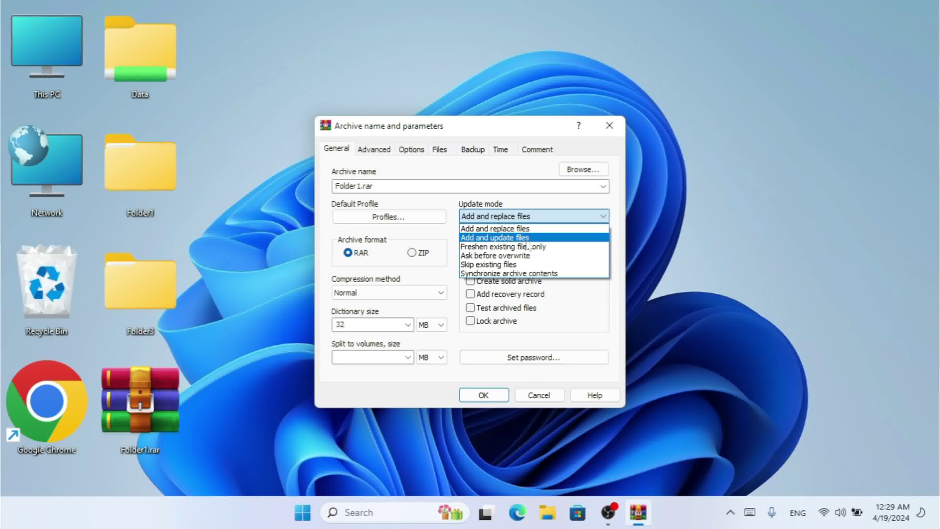
{"action": "left_click", "coordinate": [527, 239]}
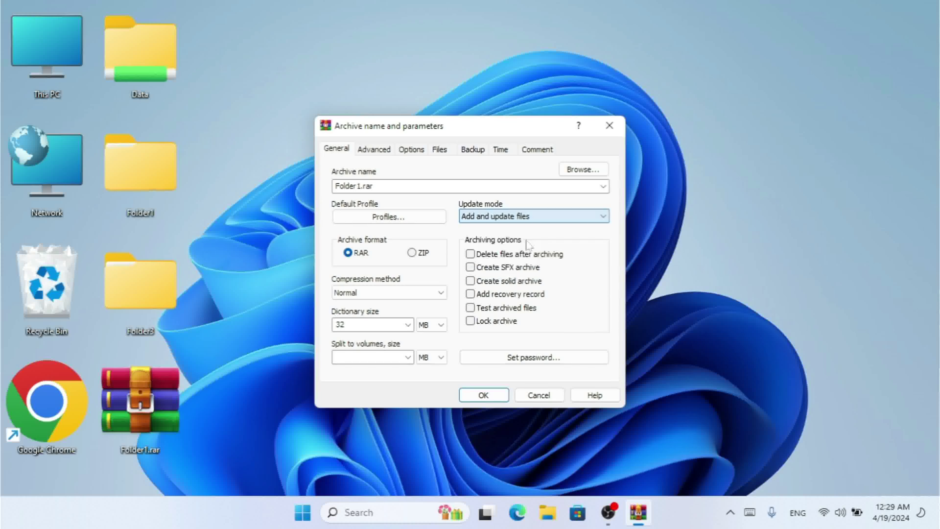
{"action": "left_click", "coordinate": [533, 397]}
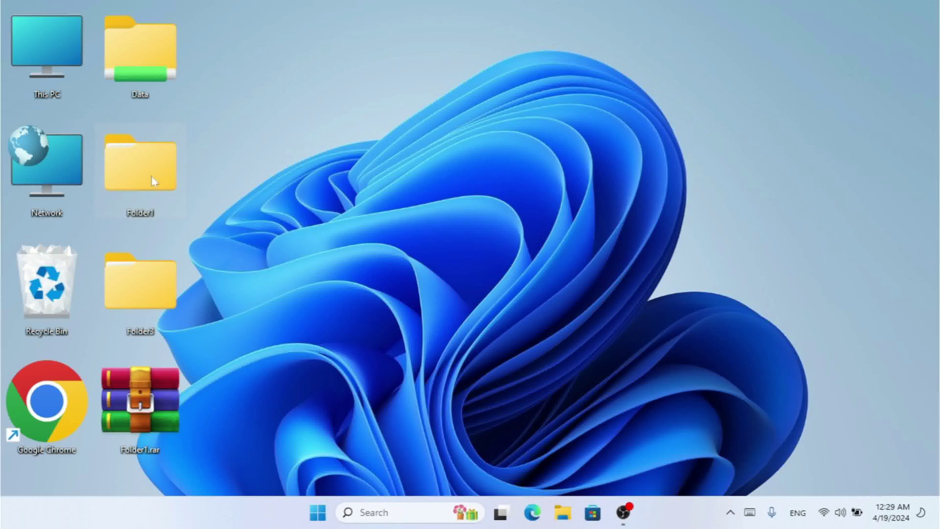
Step: Add 'name 4' after name 3 in Folder1's Data.txt, save, and close Notepad and Explorer
{"action": "double_click", "coordinate": [155, 181]}
{"action": "left_click", "coordinate": [171, 145]}
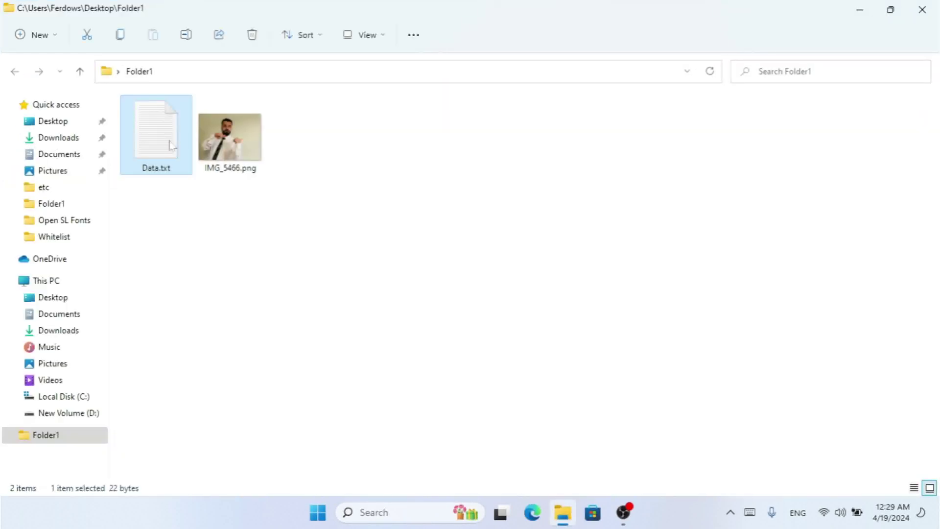
{"action": "double_click", "coordinate": [170, 145]}
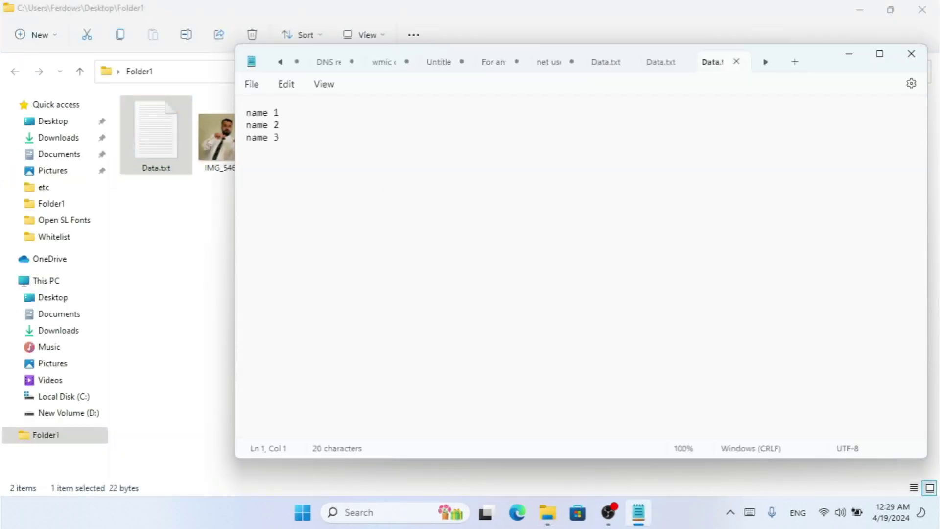
{"action": "left_click", "coordinate": [278, 138]}
{"action": "key", "text": "Return"}
{"action": "type", "text": "name 4"}
{"action": "left_click", "coordinate": [736, 62]}
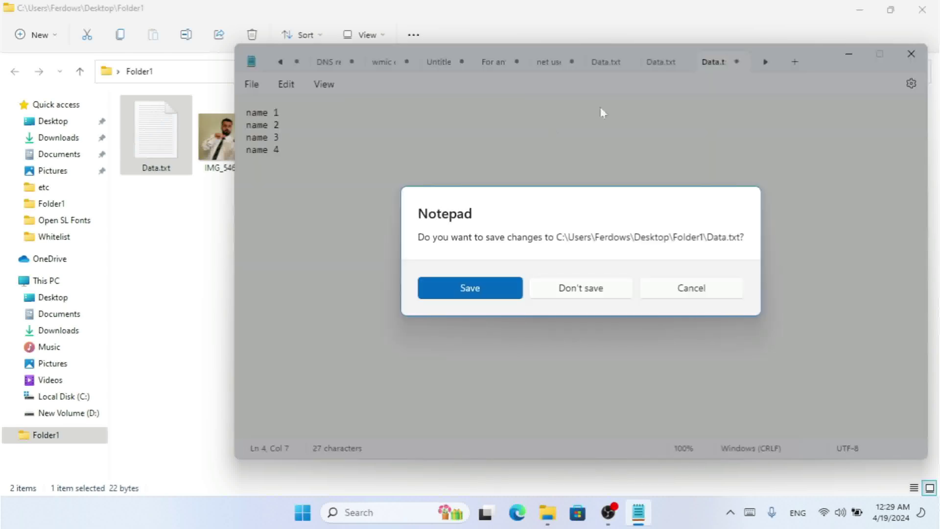
{"action": "left_click", "coordinate": [480, 293]}
{"action": "left_click", "coordinate": [913, 60]}
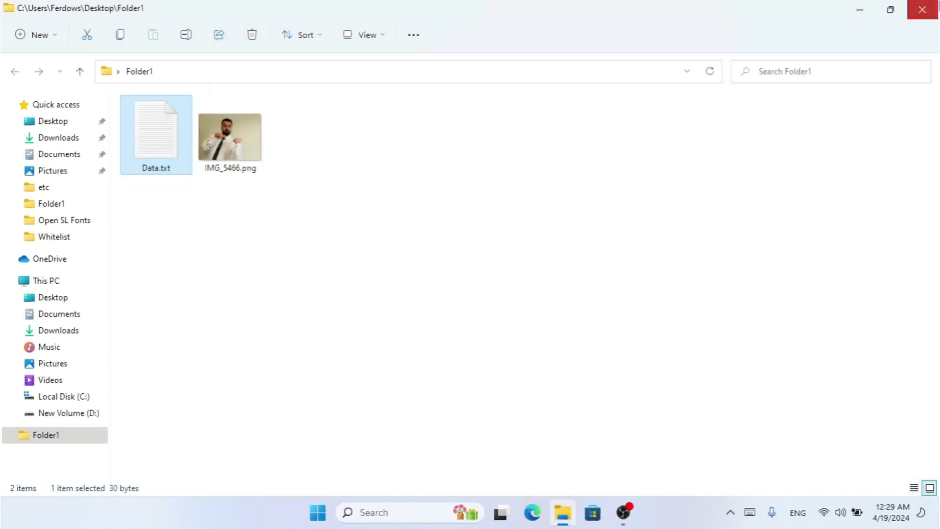
{"action": "left_click", "coordinate": [921, 9]}
Step: Re-archive Folder1 into Folder1.rar using the Add and update files update mode
{"action": "right_click", "coordinate": [153, 176]}
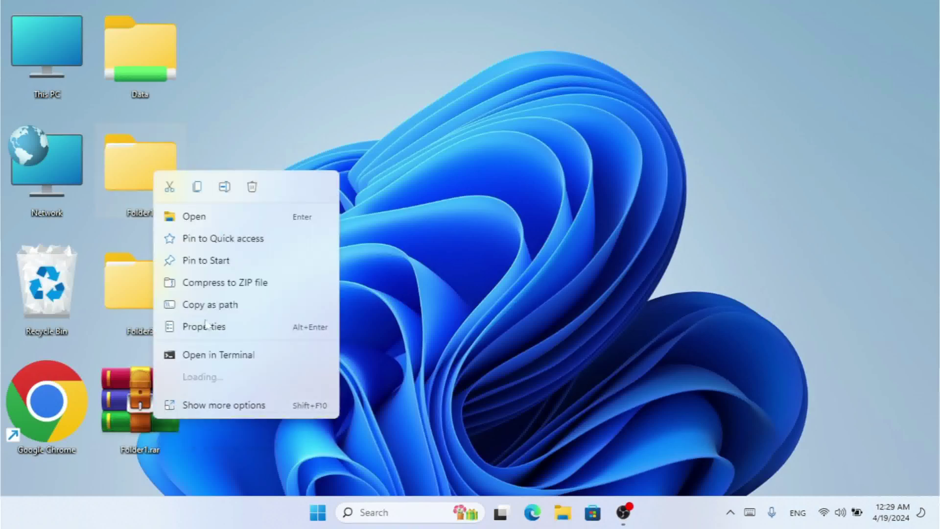
{"action": "mouse_move", "coordinate": [293, 378]}
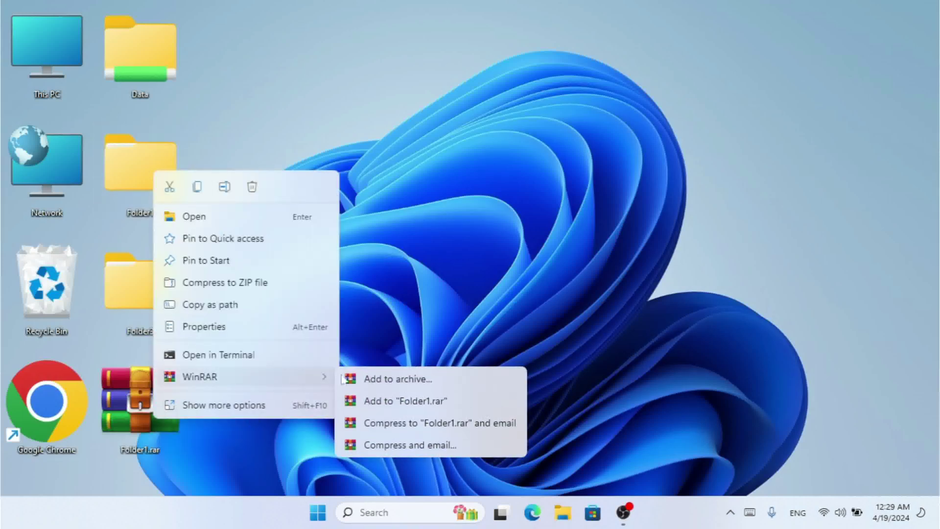
{"action": "left_click", "coordinate": [379, 378]}
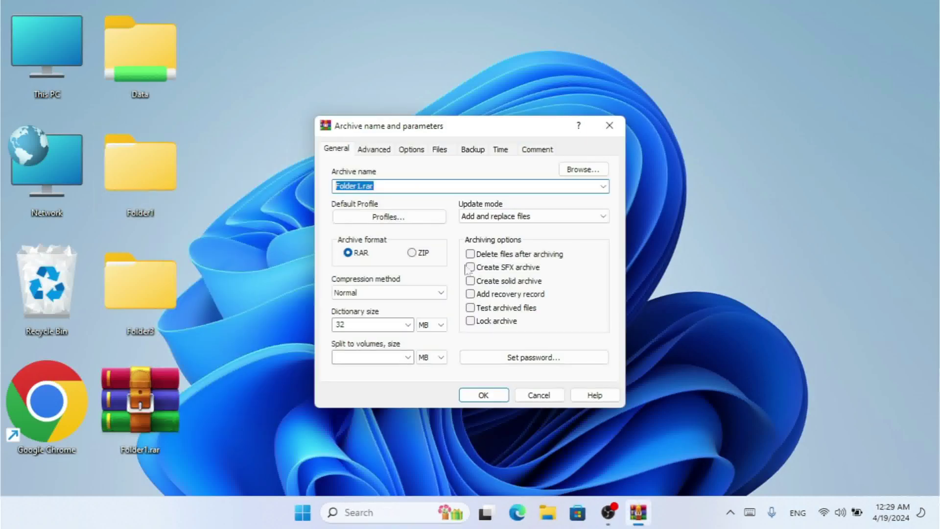
{"action": "left_click", "coordinate": [517, 218]}
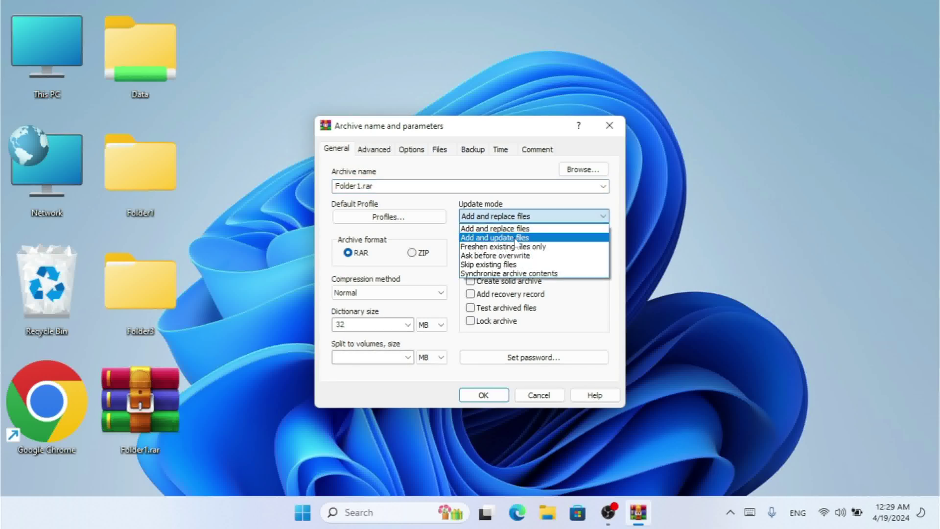
{"action": "left_click", "coordinate": [517, 239]}
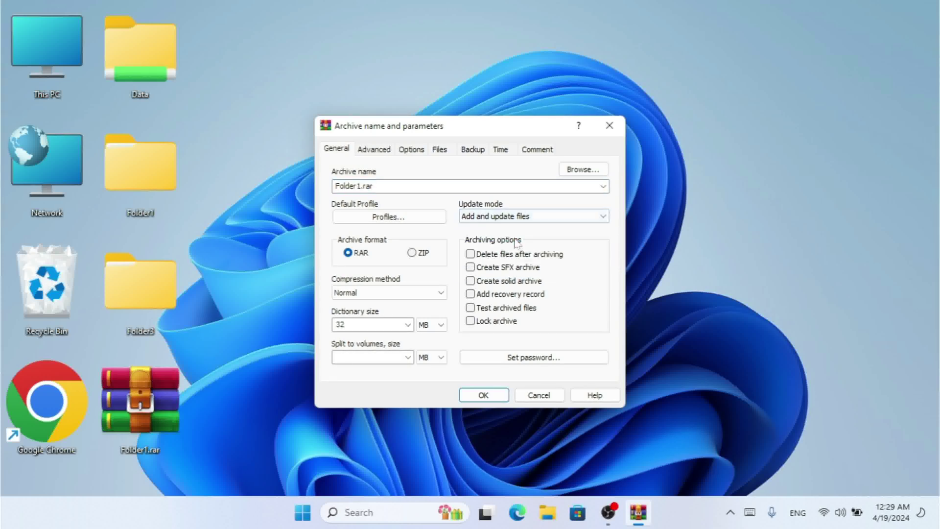
{"action": "left_click", "coordinate": [482, 395]}
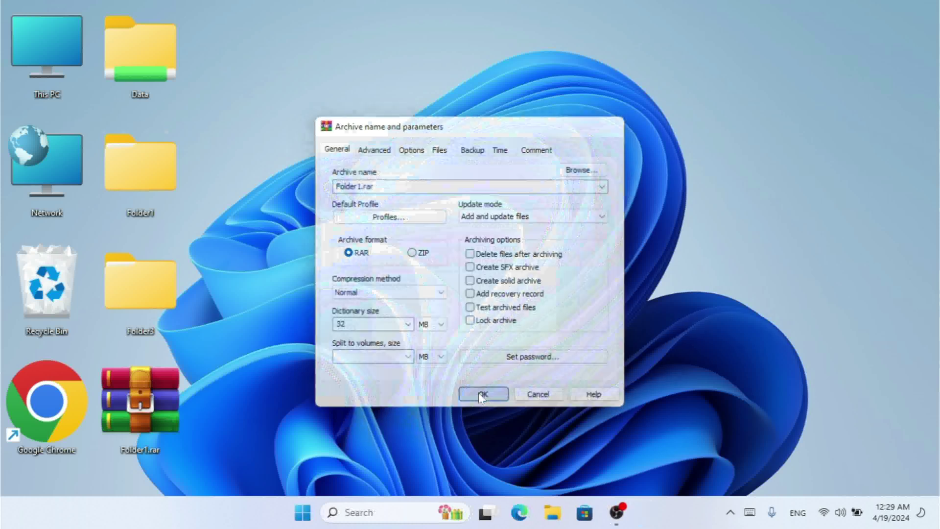
{"action": "double_click", "coordinate": [150, 388]}
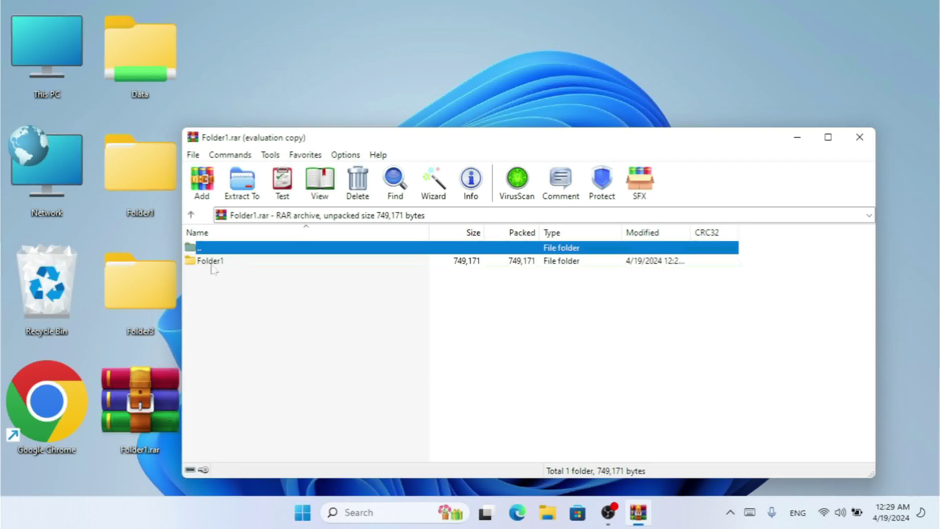
{"action": "double_click", "coordinate": [211, 263]}
{"action": "double_click", "coordinate": [212, 264]}
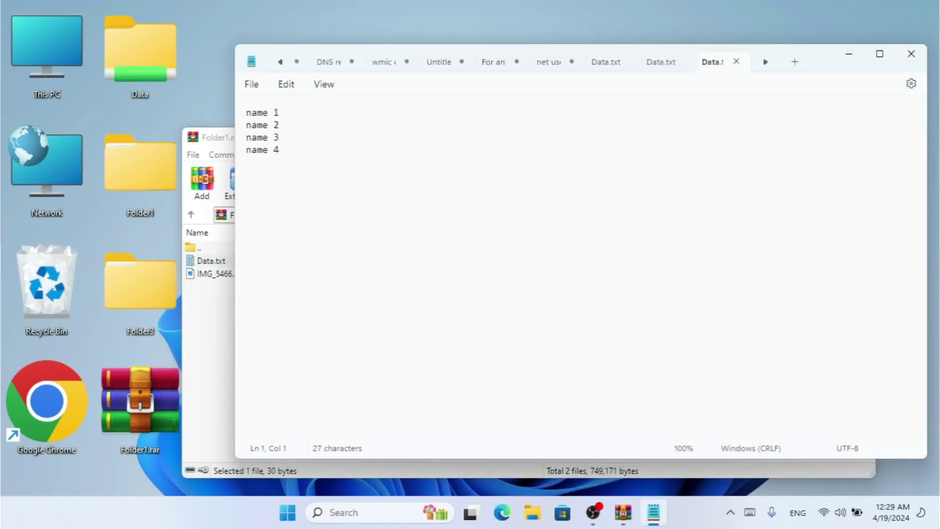
{"action": "left_click", "coordinate": [911, 53]}
{"action": "left_click", "coordinate": [857, 141]}
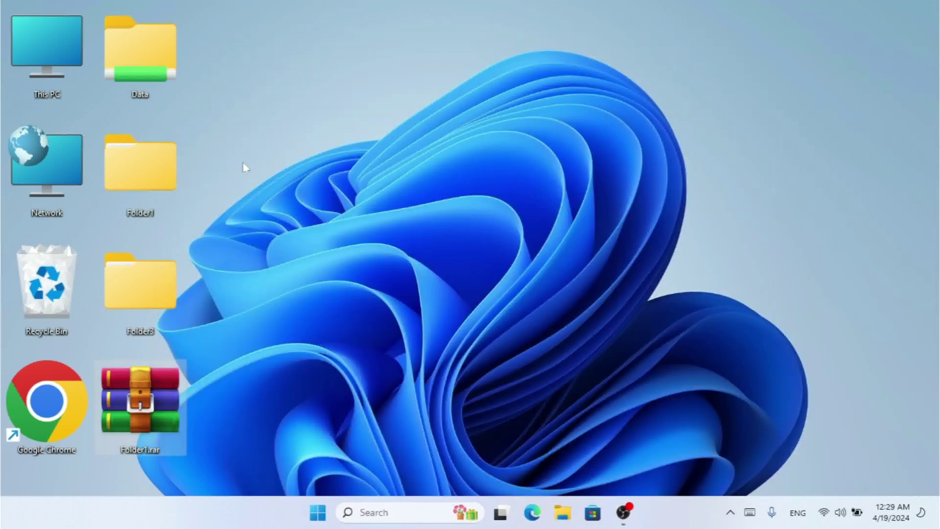
Step: Copy and paste IMG_5466.png in Folder1 to create IMG_5466 - Copy.png, then close the folder
{"action": "double_click", "coordinate": [171, 169]}
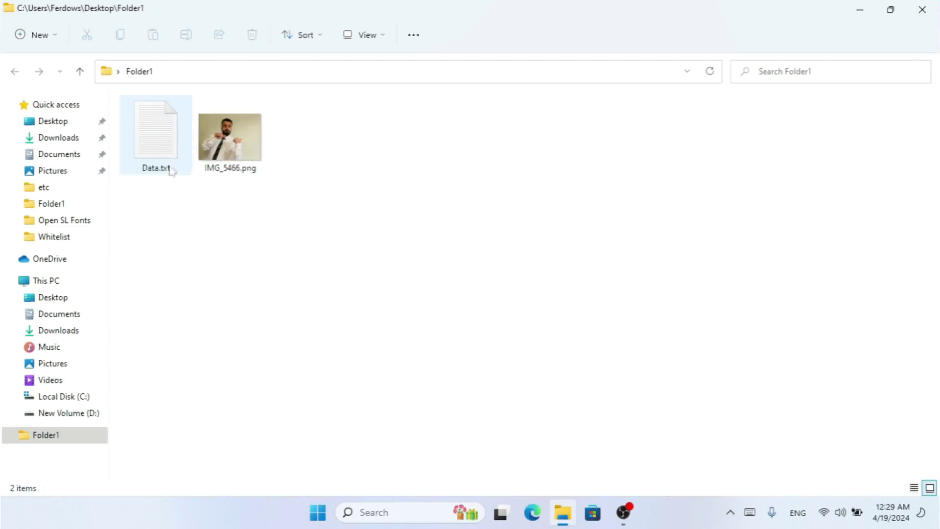
{"action": "left_click", "coordinate": [240, 146]}
{"action": "key", "text": "ctrl+c"}
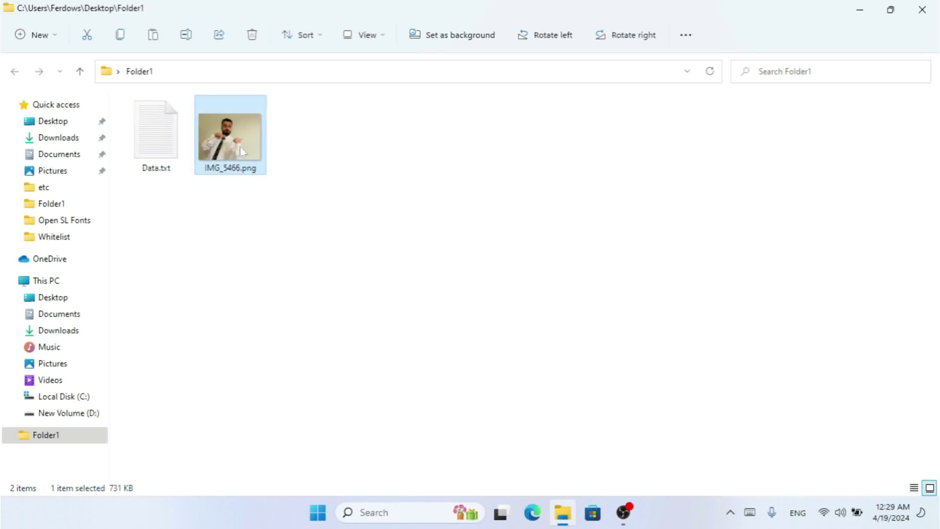
{"action": "key", "text": "ctrl+v"}
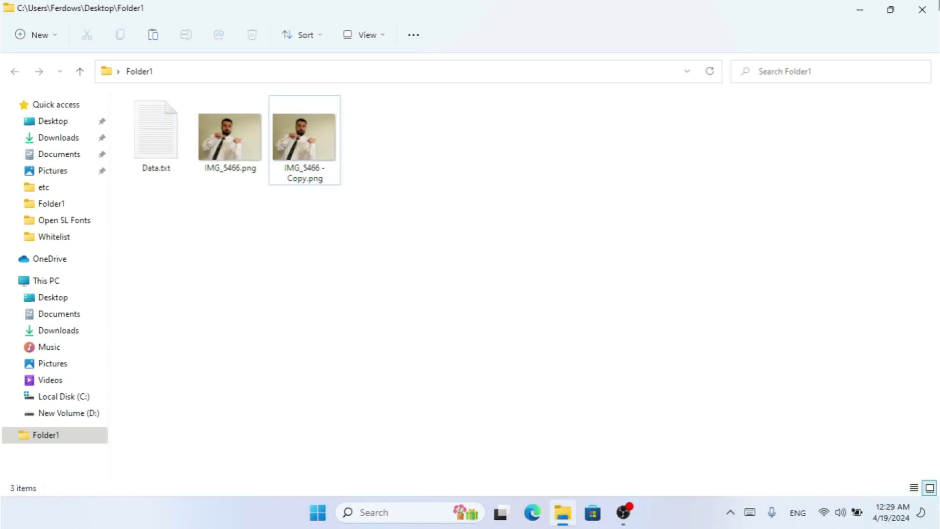
{"action": "left_click", "coordinate": [922, 9]}
Step: Add Folder1 to Folder1.rar again with Add and update files to include the copied image
{"action": "right_click", "coordinate": [147, 156]}
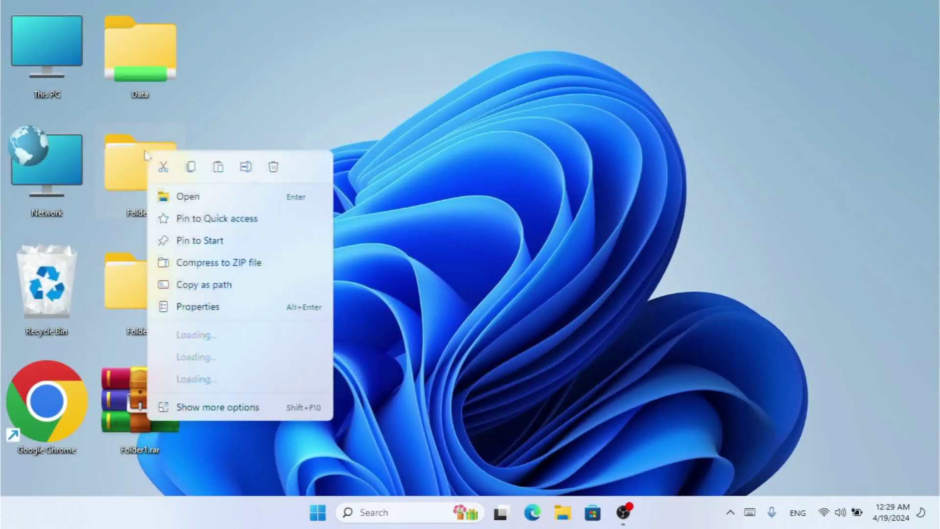
{"action": "mouse_move", "coordinate": [267, 365]}
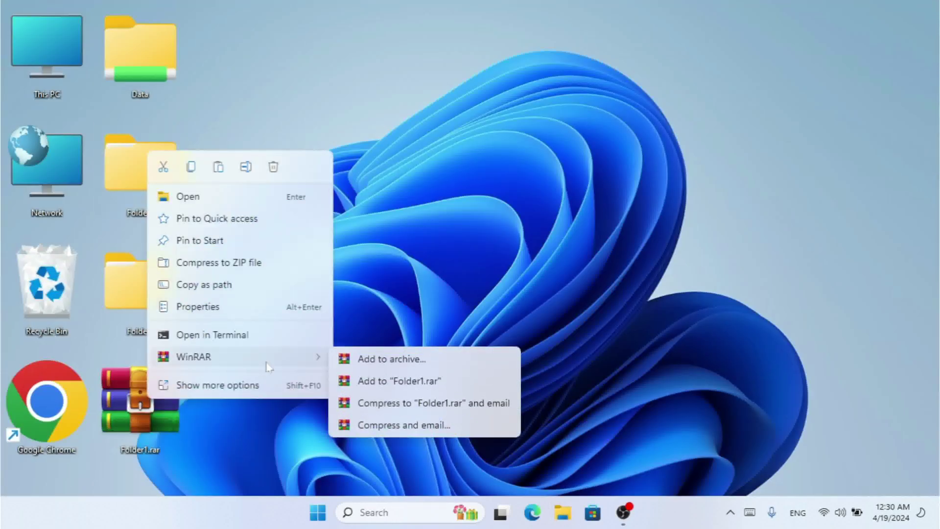
{"action": "left_click", "coordinate": [373, 358]}
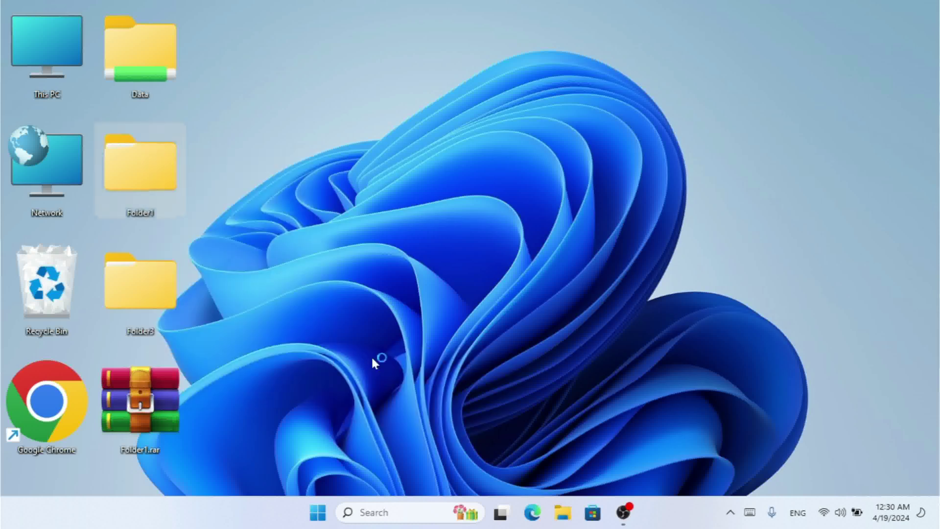
{"action": "left_click", "coordinate": [506, 216]}
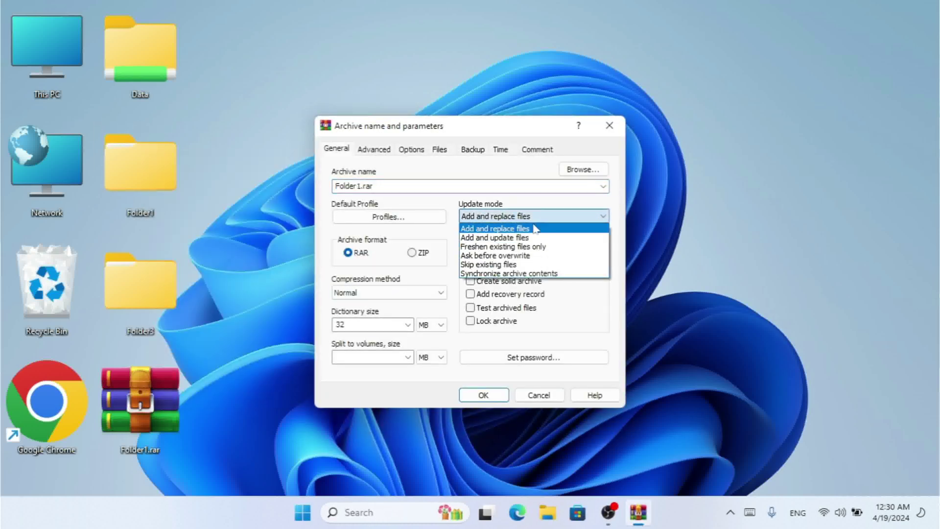
{"action": "left_click", "coordinate": [506, 238]}
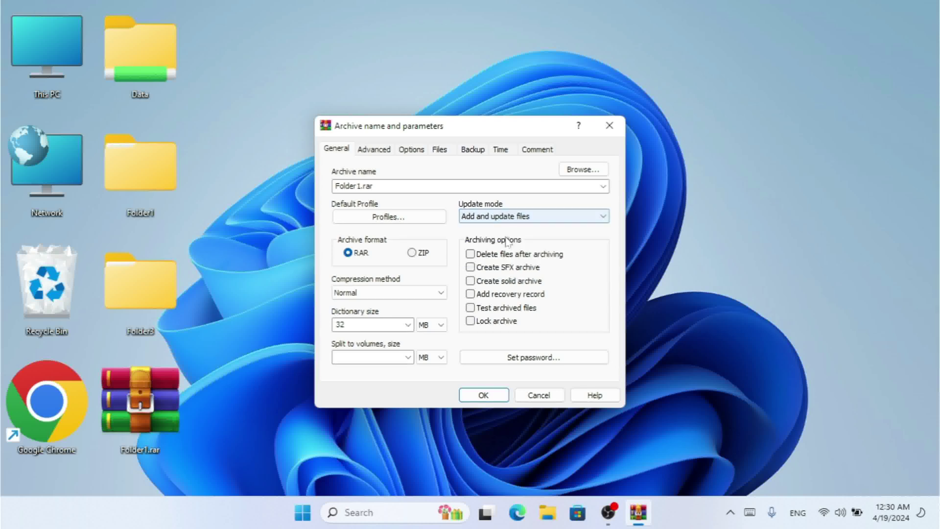
{"action": "left_click", "coordinate": [477, 399]}
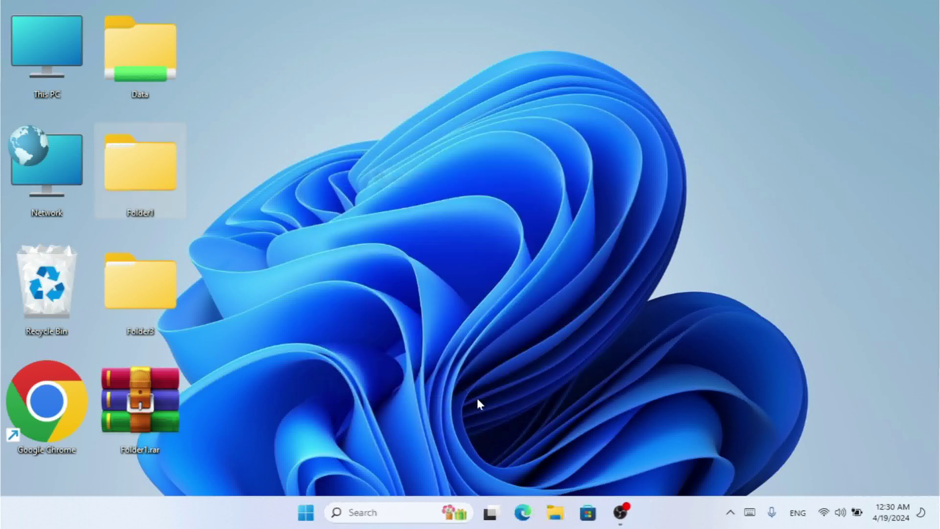
{"action": "double_click", "coordinate": [154, 387]}
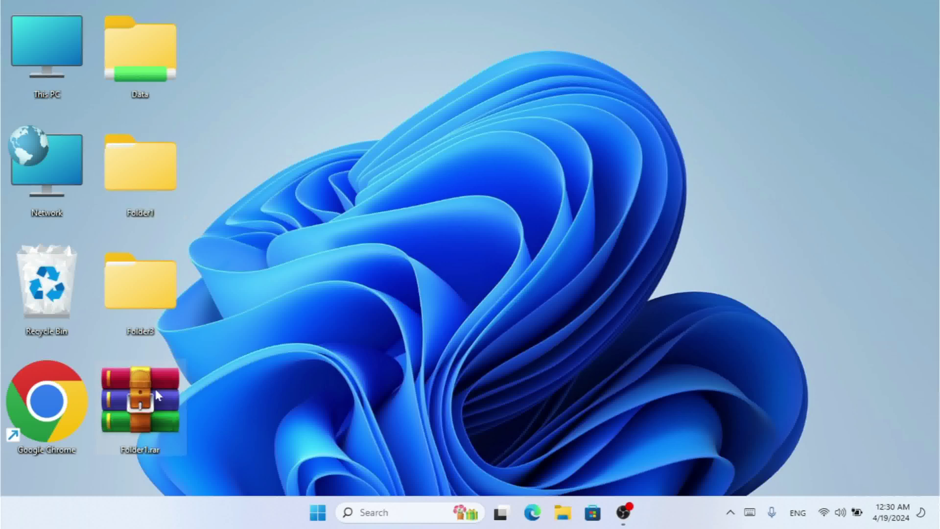
{"action": "double_click", "coordinate": [214, 263]}
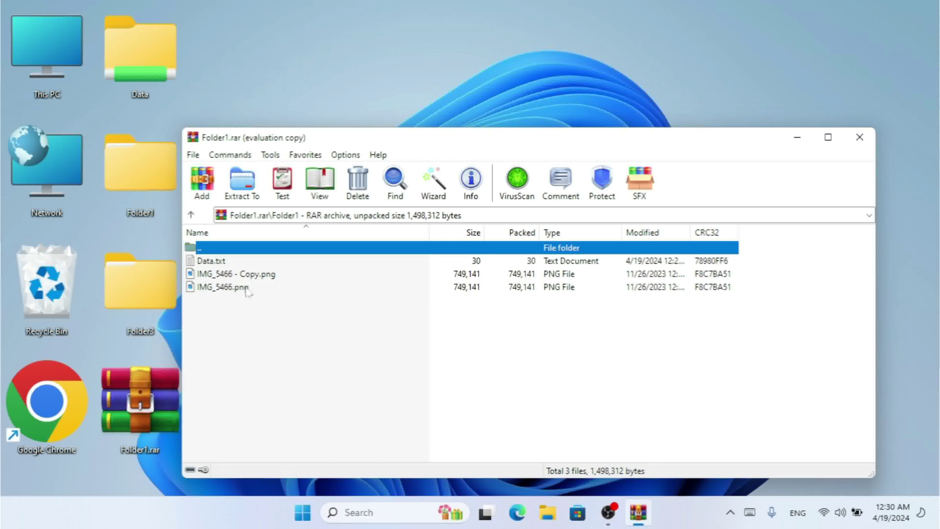
{"action": "left_click", "coordinate": [858, 137]}
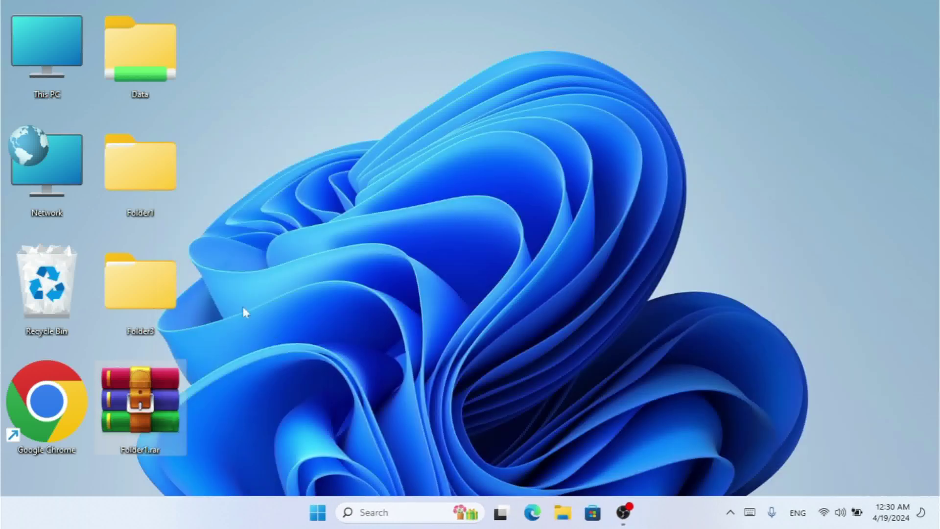
Step: Add 'name 5' after name 4 in Folder1's Data.txt, save, and close Notepad and Explorer
{"action": "double_click", "coordinate": [155, 182]}
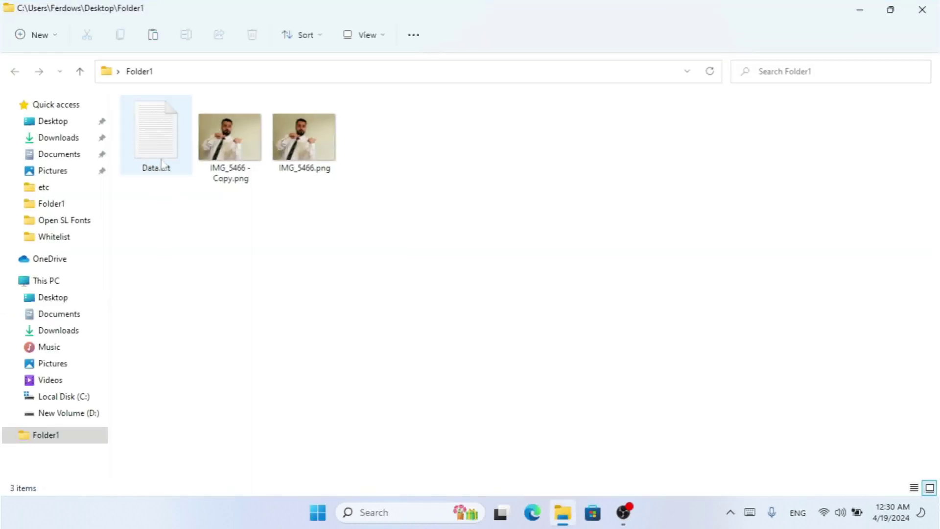
{"action": "double_click", "coordinate": [162, 163]}
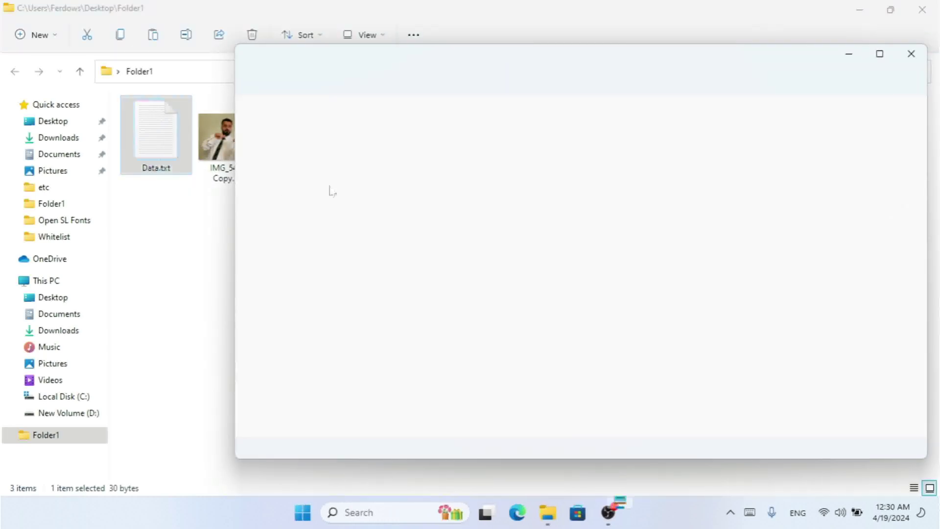
{"action": "left_click", "coordinate": [316, 152]}
{"action": "key", "text": "Return"}
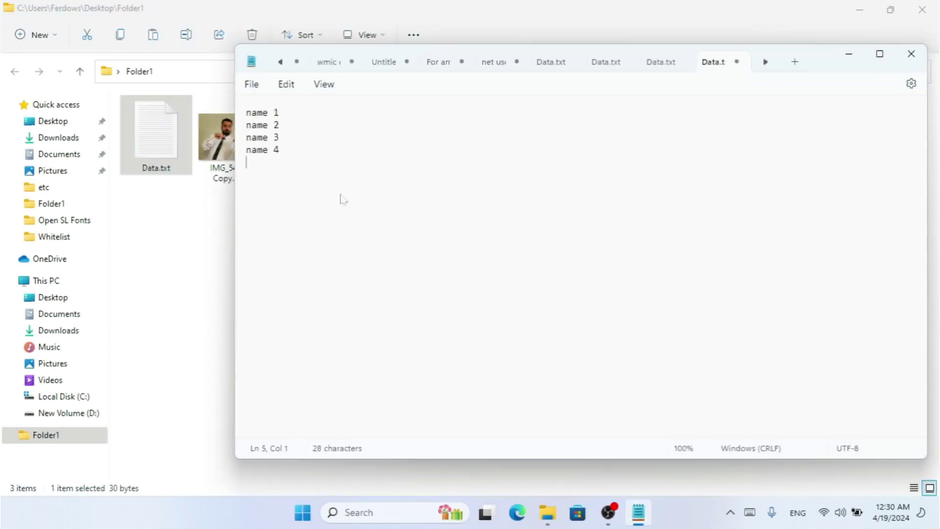
{"action": "type", "text": "name 5"}
{"action": "left_click", "coordinate": [736, 61]}
{"action": "left_click", "coordinate": [489, 288]}
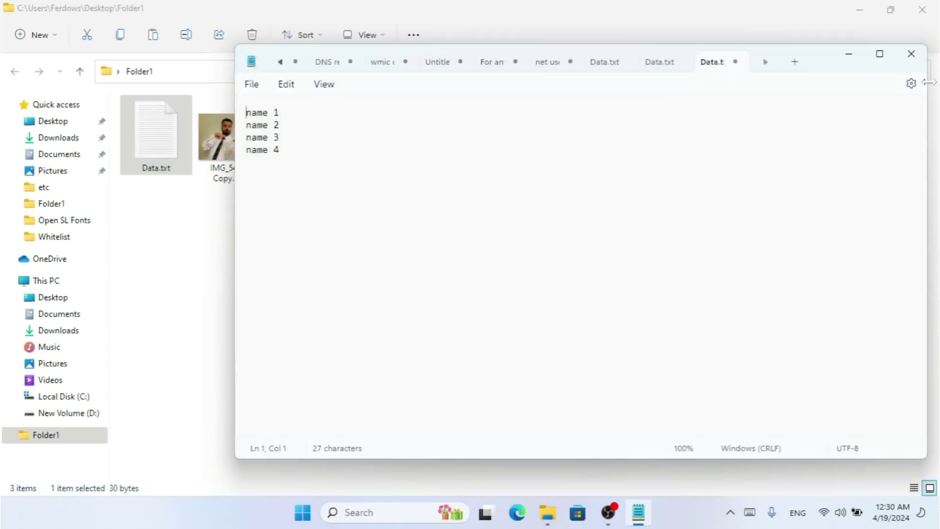
{"action": "left_click", "coordinate": [911, 53]}
{"action": "left_click", "coordinate": [921, 9]}
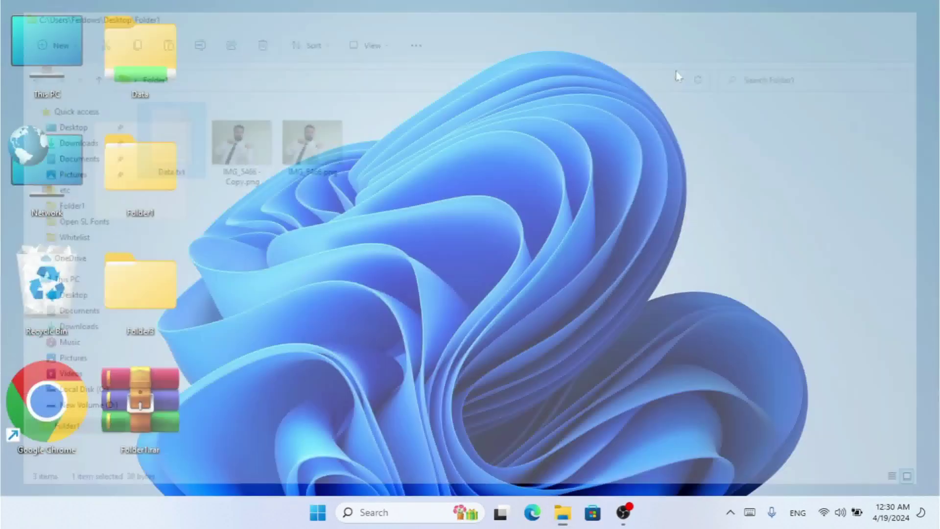
Step: Select Freshen existing files only in Folder1's archive settings, then cancel without archiving
{"action": "right_click", "coordinate": [170, 175]}
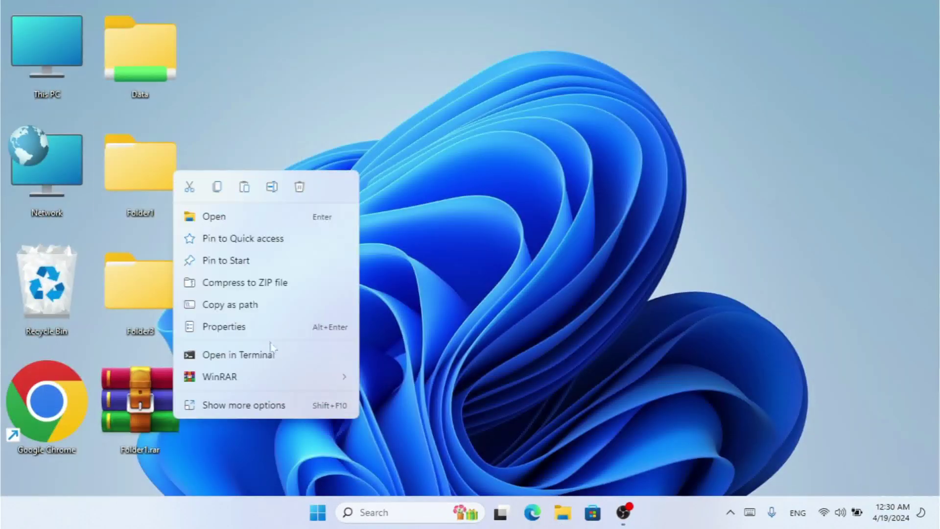
{"action": "mouse_move", "coordinate": [301, 385]}
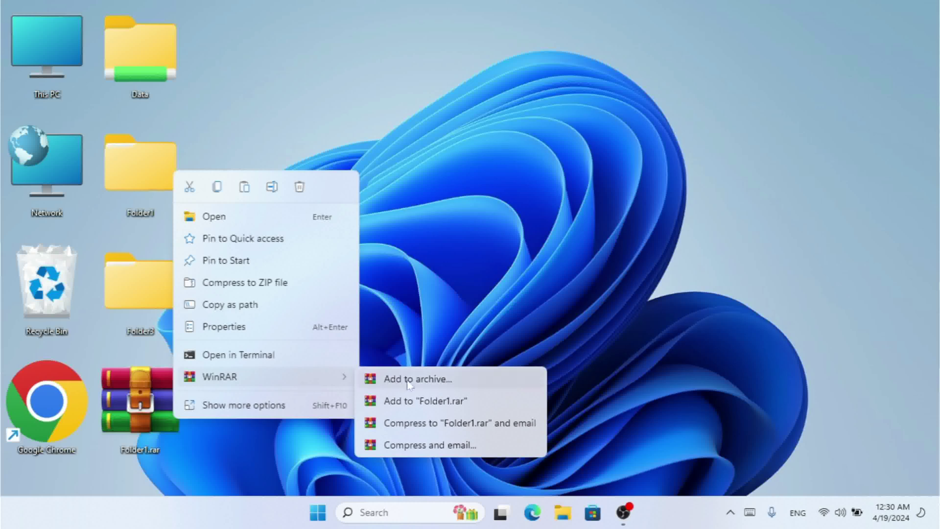
{"action": "left_click", "coordinate": [422, 379]}
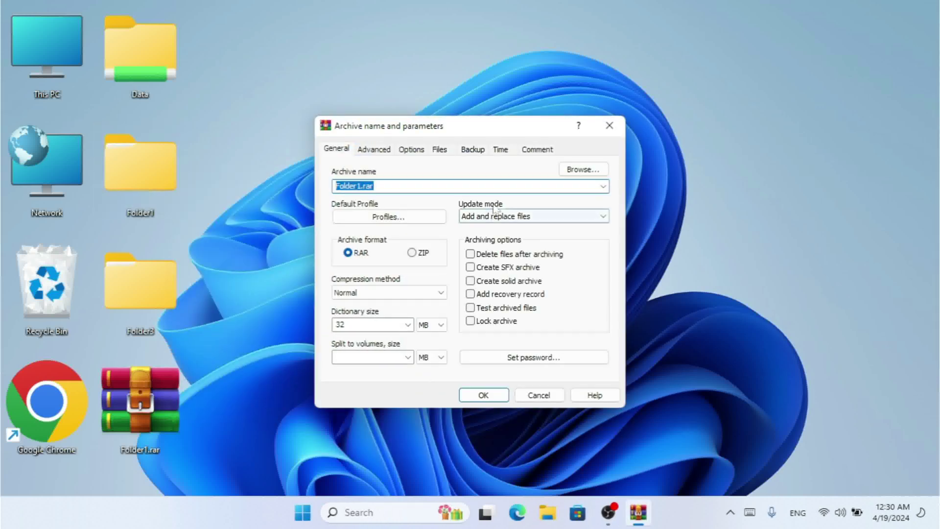
{"action": "left_click", "coordinate": [514, 216]}
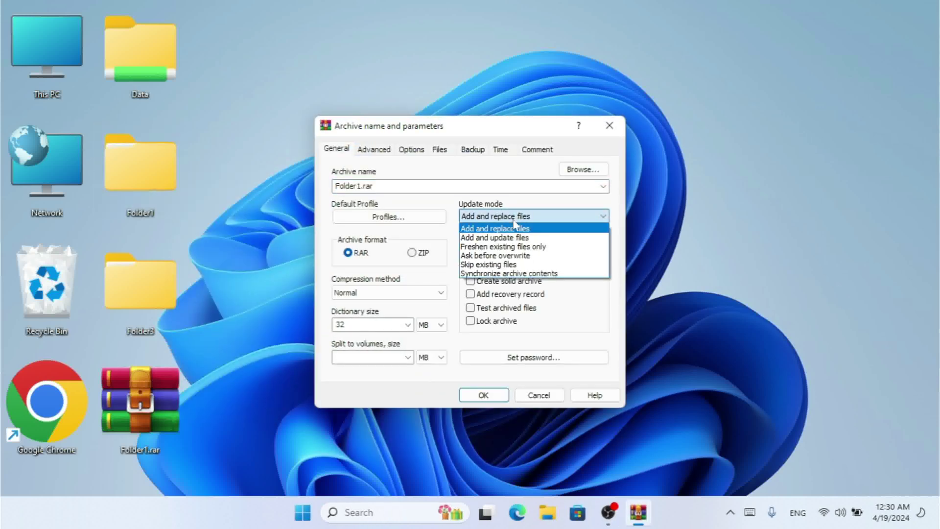
{"action": "left_click", "coordinate": [533, 247]}
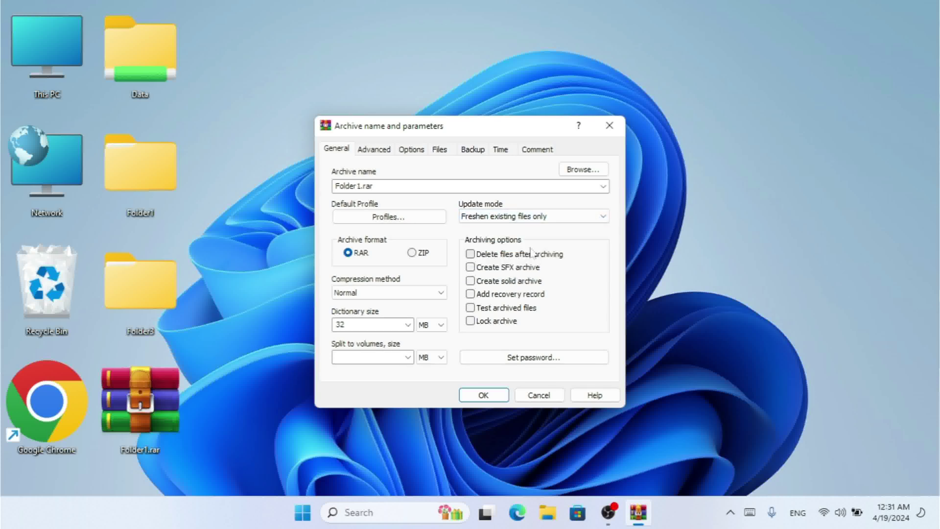
{"action": "left_click", "coordinate": [485, 222]}
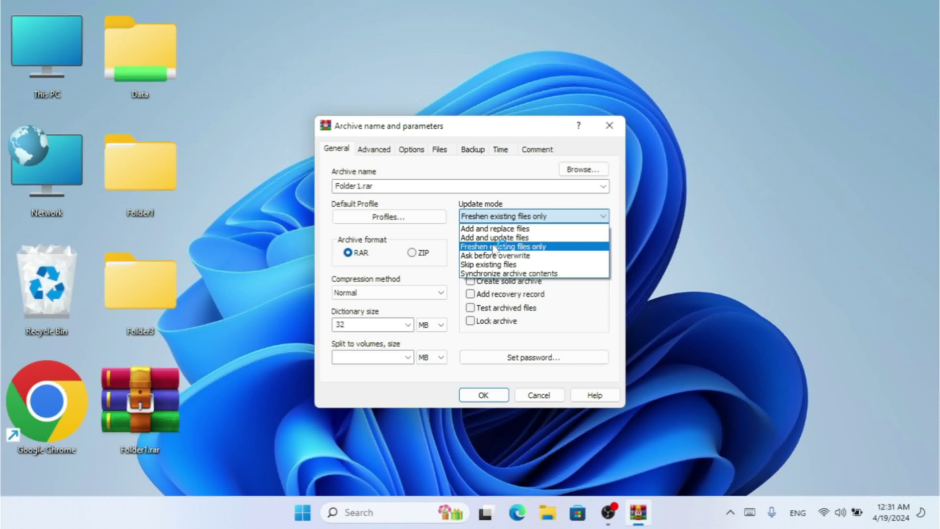
{"action": "left_click", "coordinate": [543, 396]}
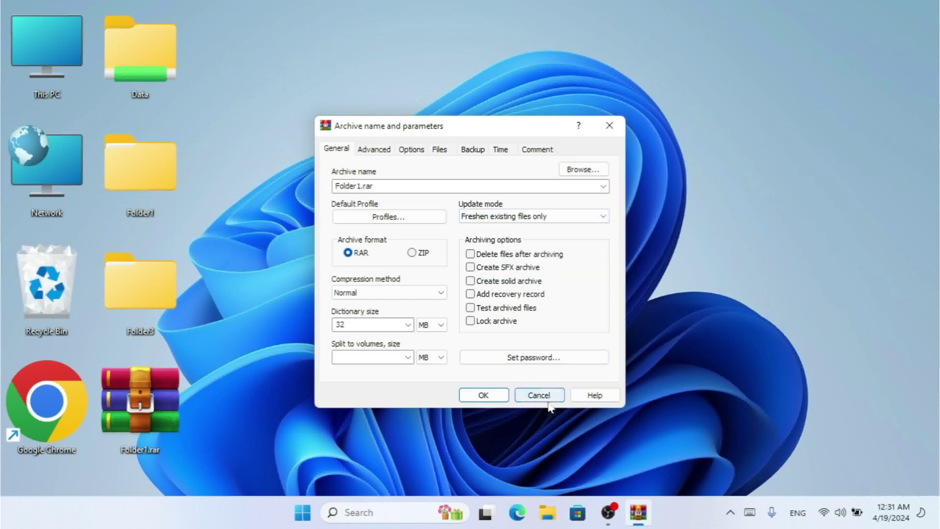
{"action": "left_click", "coordinate": [539, 395]}
Step: Duplicate Data.txt inside Folder1 as Data - Copy.txt and close the folder
{"action": "double_click", "coordinate": [167, 162]}
{"action": "left_click", "coordinate": [174, 156]}
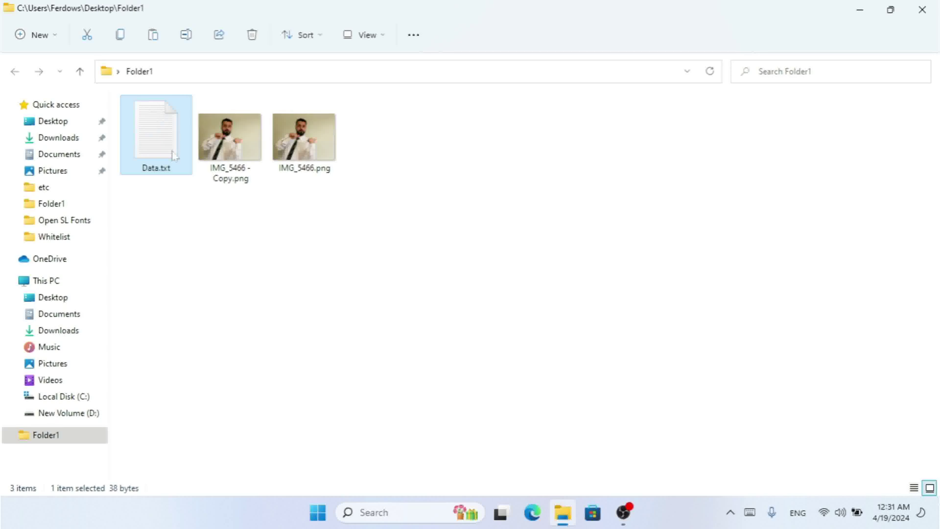
{"action": "key", "text": "ctrl+c"}
{"action": "key", "text": "ctrl+v"}
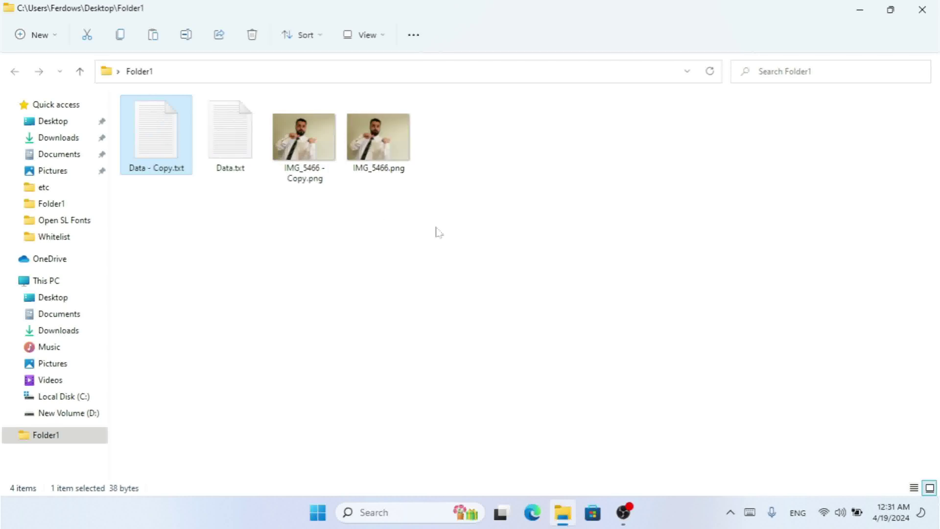
{"action": "left_click", "coordinate": [921, 9]}
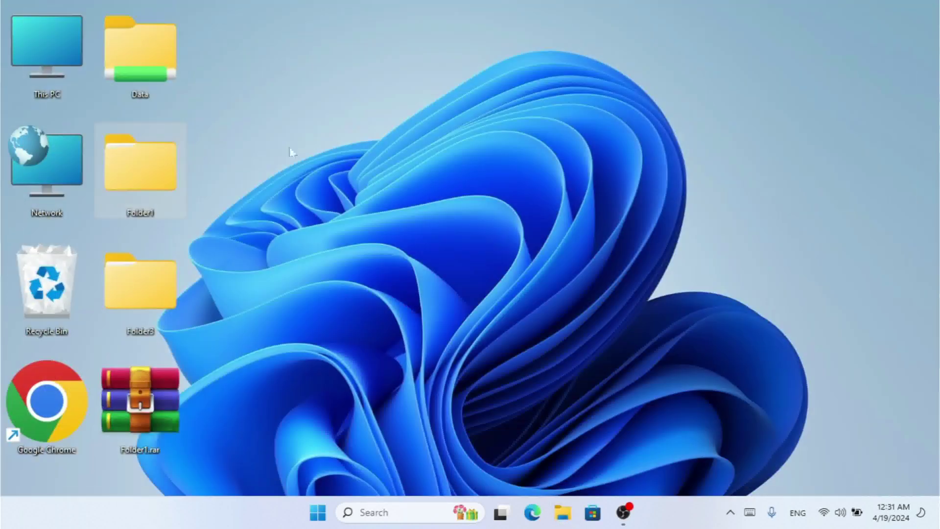
Step: Update Folder1.rar from Folder1 using the Freshen existing files only mode
{"action": "right_click", "coordinate": [158, 162]}
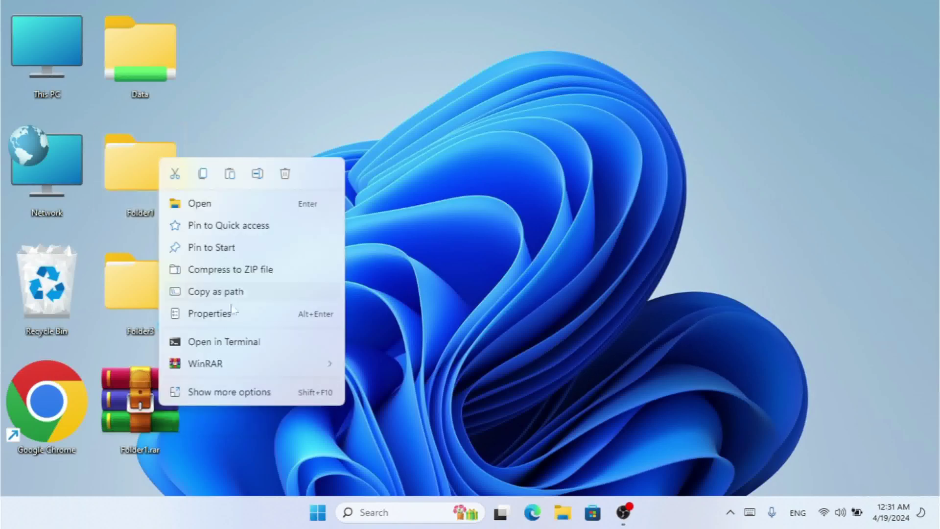
{"action": "mouse_move", "coordinate": [255, 362]}
{"action": "left_click", "coordinate": [386, 363]}
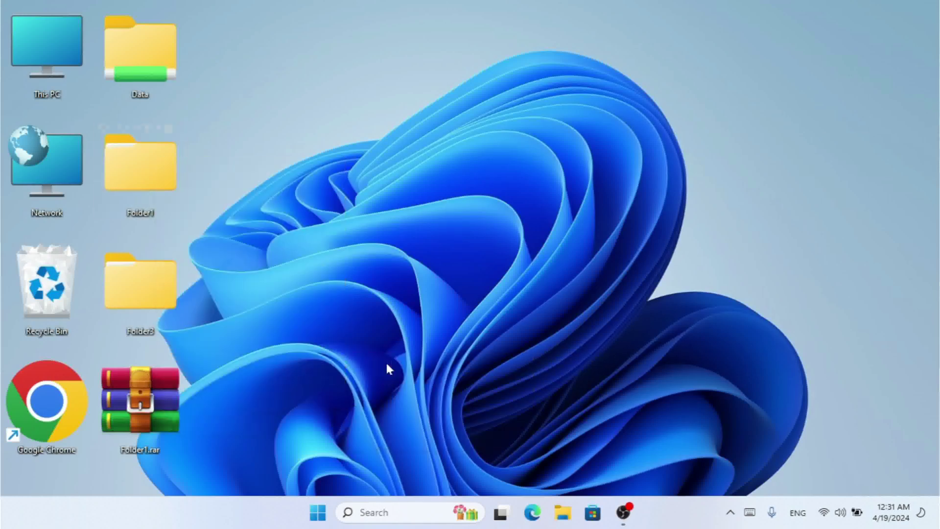
{"action": "left_click", "coordinate": [509, 216]}
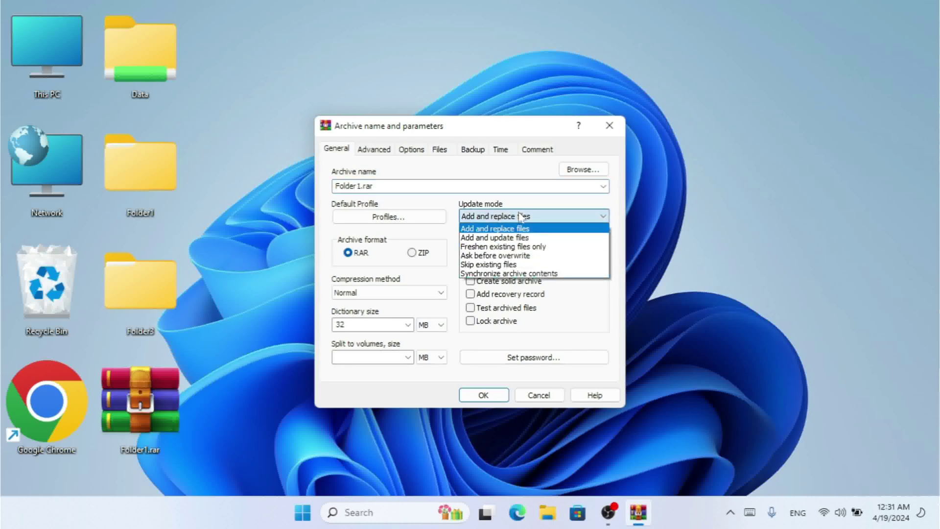
{"action": "left_click", "coordinate": [521, 248]}
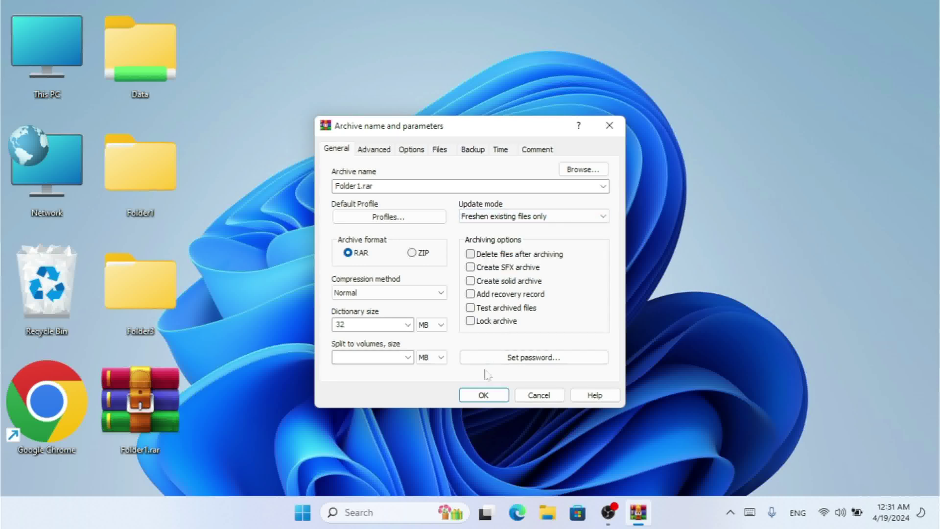
{"action": "left_click", "coordinate": [483, 395]}
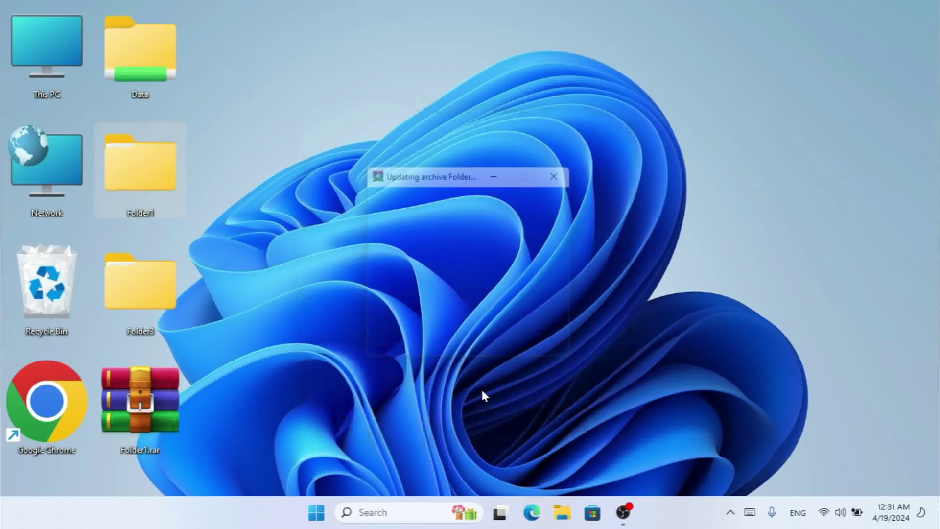
Step: Open Folder1.rar and check that Data.txt now reads name 1 to name 5
{"action": "double_click", "coordinate": [163, 384]}
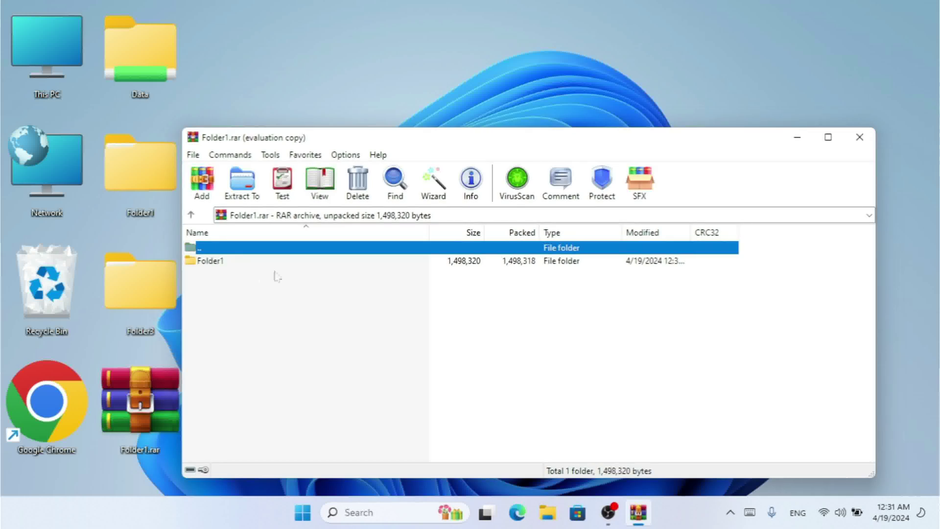
{"action": "double_click", "coordinate": [211, 261]}
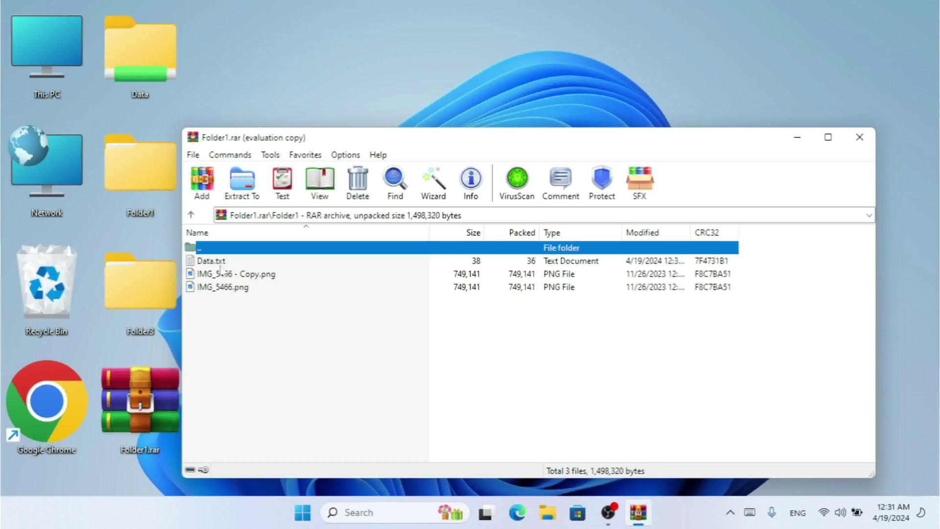
{"action": "key", "text": "Down"}
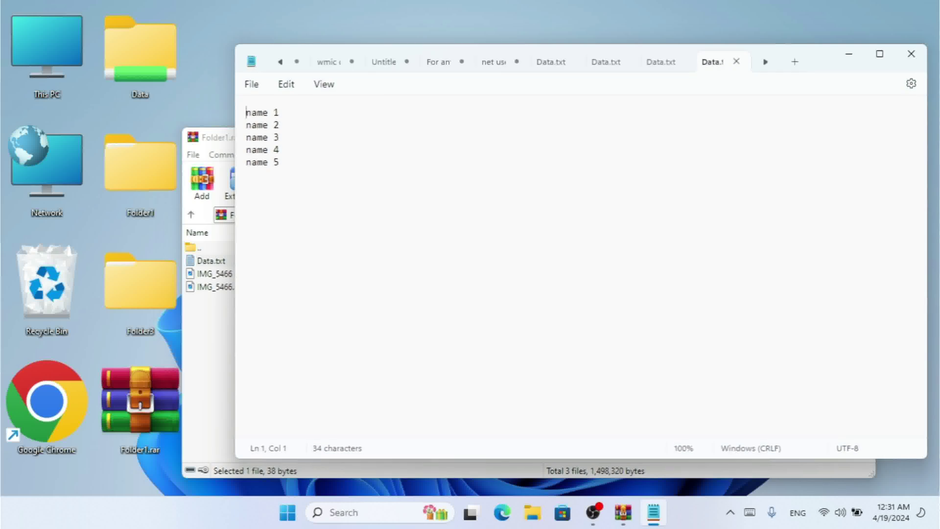
{"action": "left_click", "coordinate": [908, 55]}
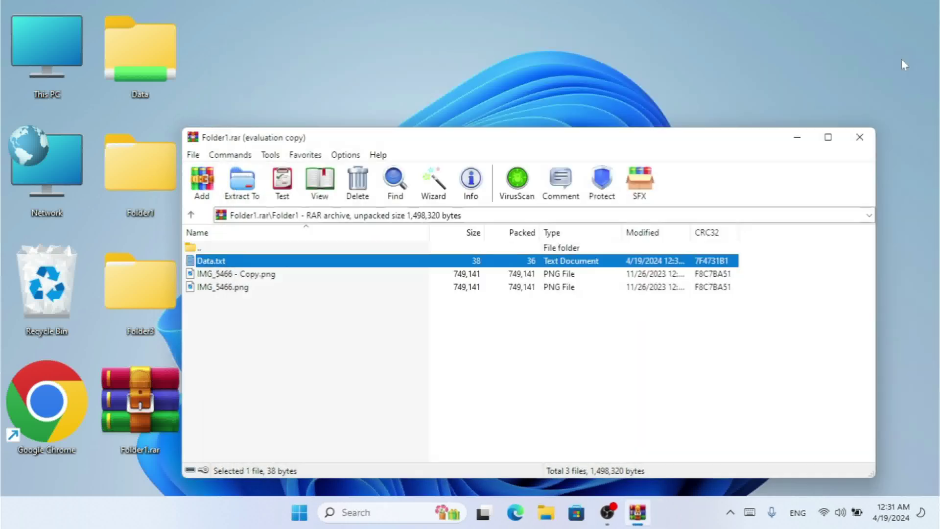
{"action": "left_click", "coordinate": [868, 142]}
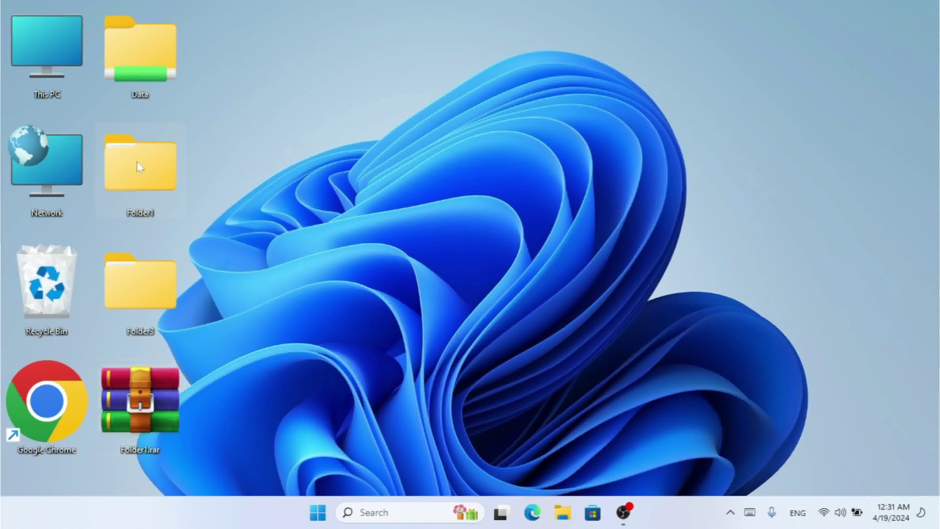
Step: Re-archive Folder1 with the Ask before overwrite mode, answering Yes to All to replace files
{"action": "right_click", "coordinate": [139, 167]}
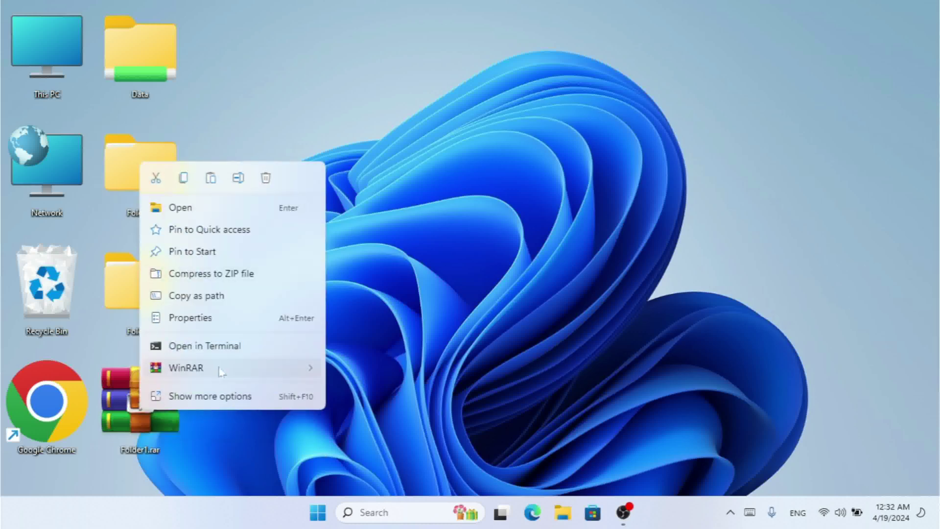
{"action": "mouse_move", "coordinate": [276, 369]}
{"action": "left_click", "coordinate": [353, 370]}
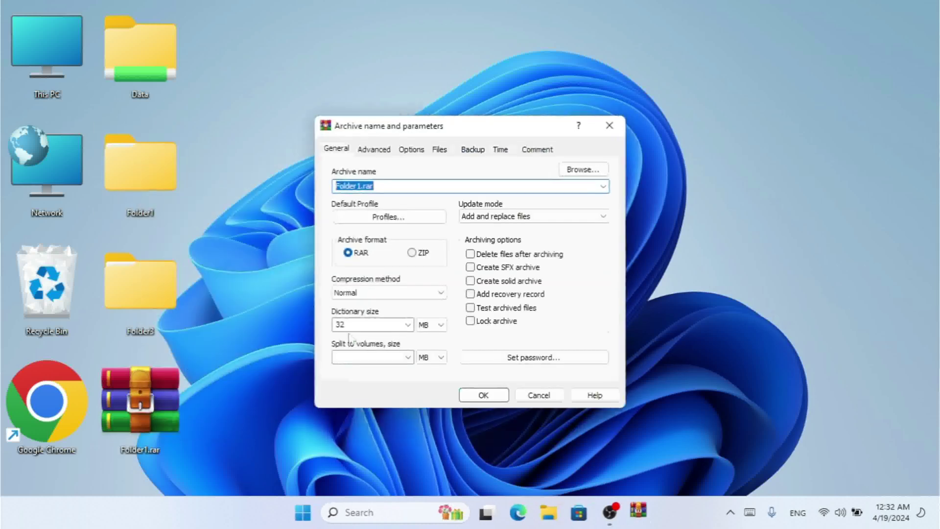
{"action": "left_click", "coordinate": [510, 217]}
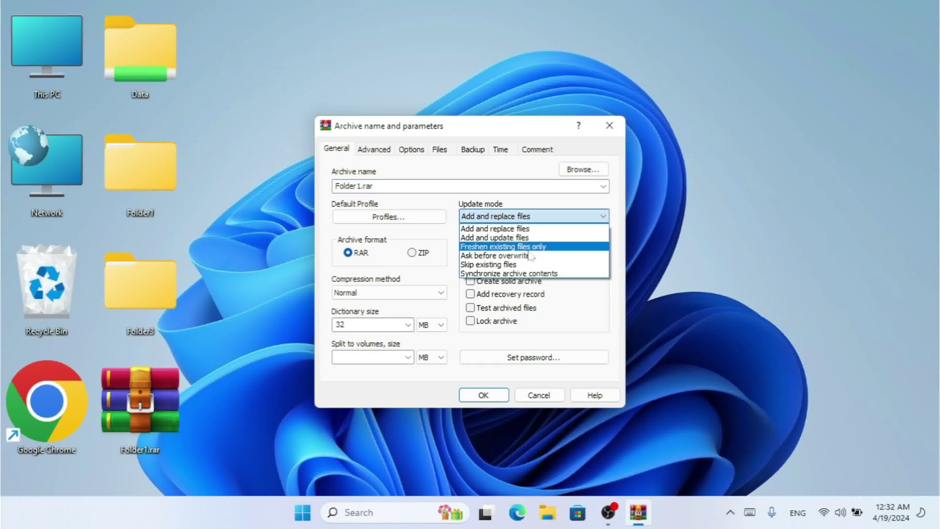
{"action": "left_click", "coordinate": [491, 256]}
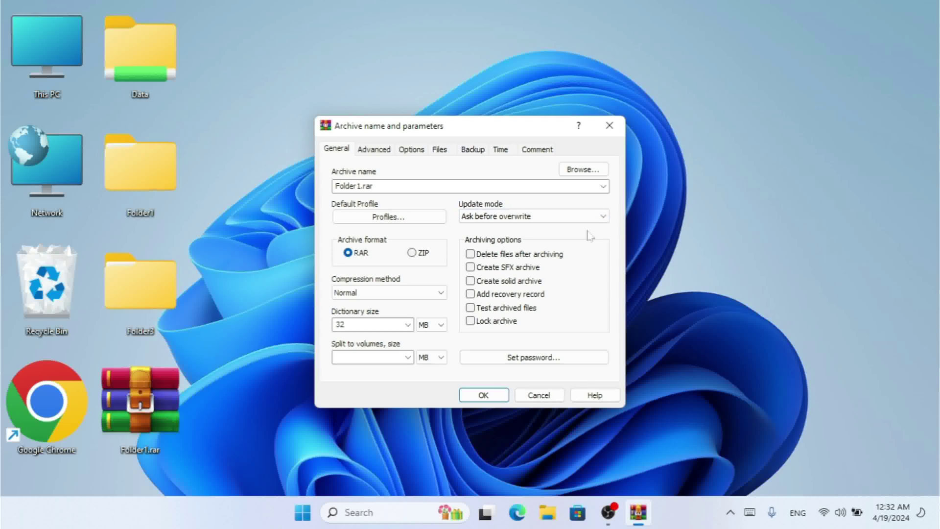
{"action": "left_click", "coordinate": [481, 393]}
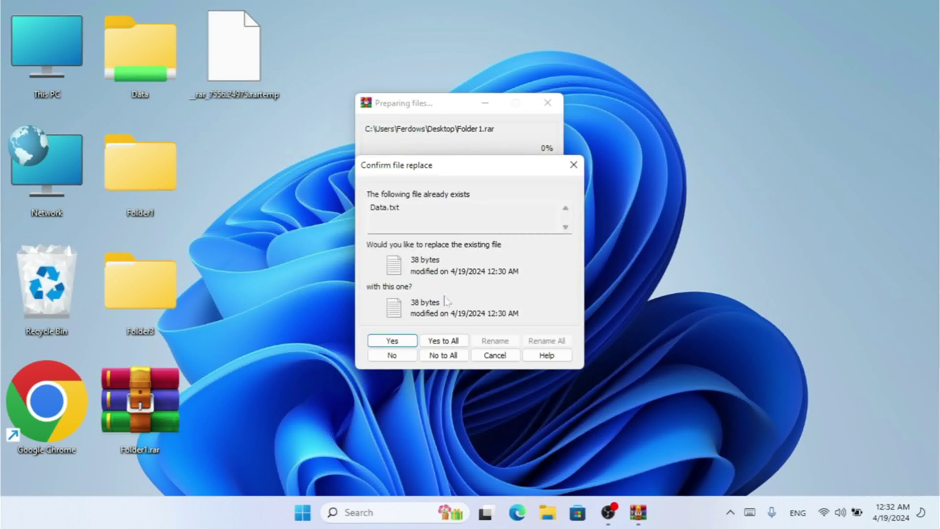
{"action": "left_click", "coordinate": [437, 343]}
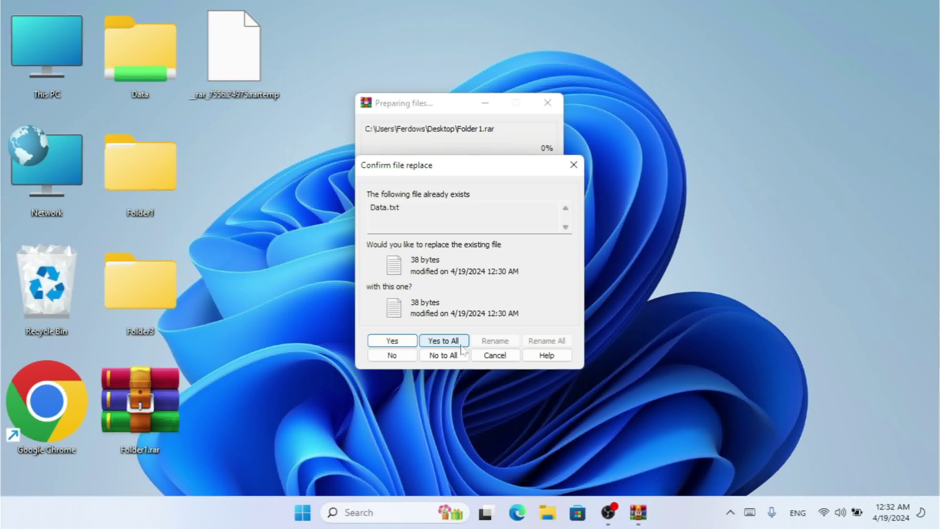
{"action": "left_click", "coordinate": [450, 341]}
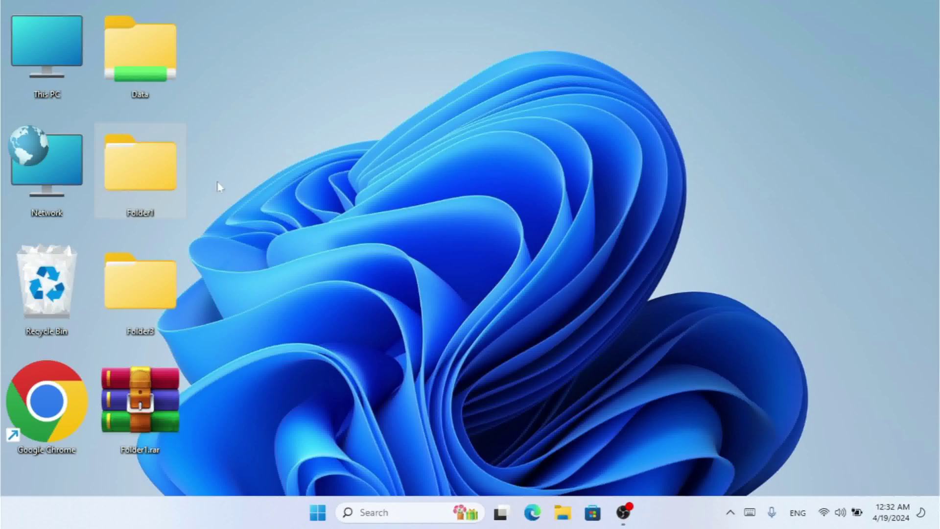
{"action": "double_click", "coordinate": [156, 409]}
{"action": "left_click", "coordinate": [207, 262]}
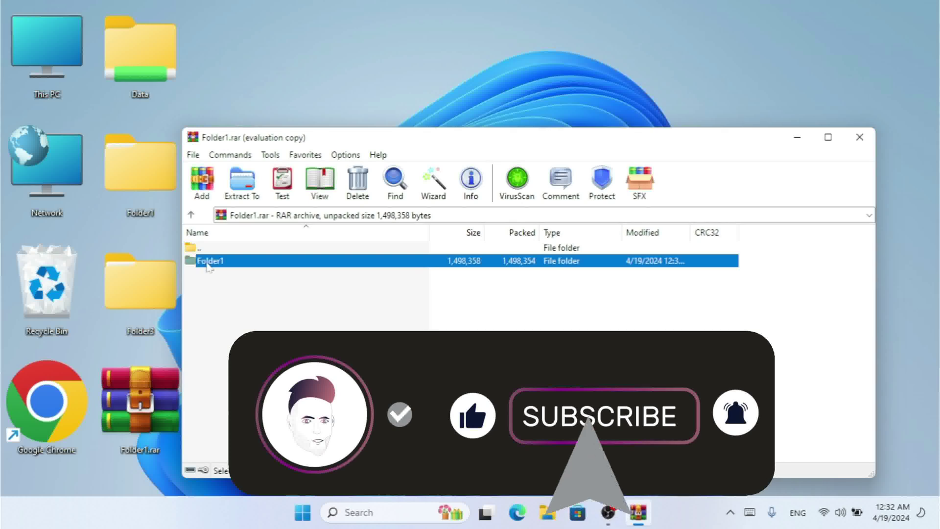
{"action": "double_click", "coordinate": [207, 262]}
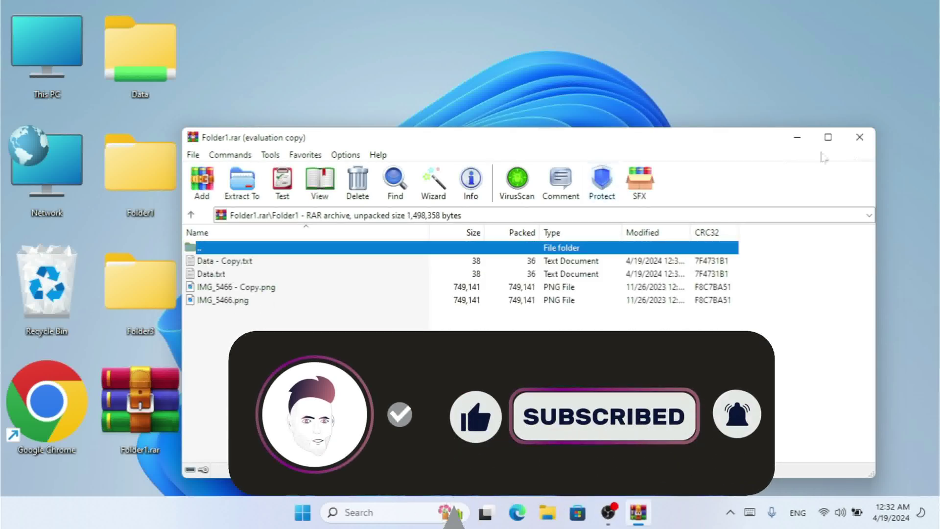
{"action": "left_click", "coordinate": [859, 137]}
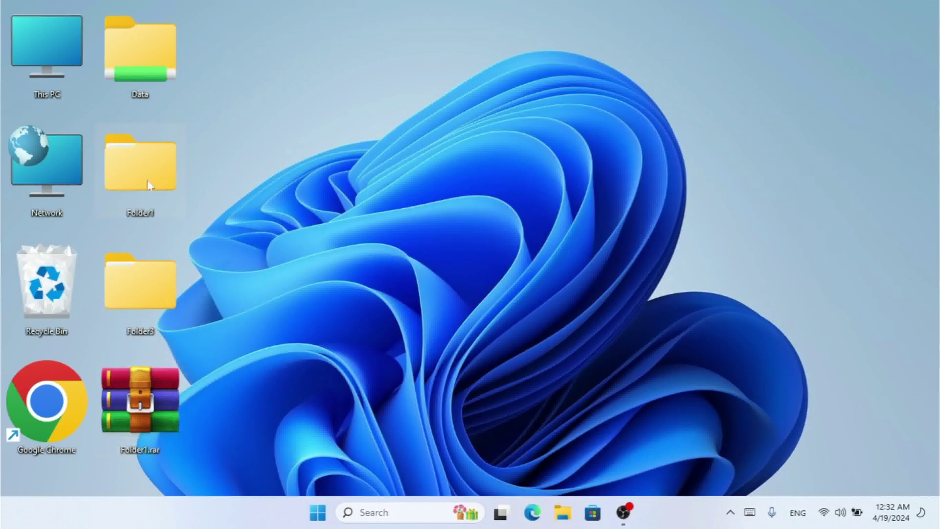
{"action": "right_click", "coordinate": [149, 185]}
{"action": "mouse_move", "coordinate": [311, 394]}
{"action": "left_click", "coordinate": [387, 383]}
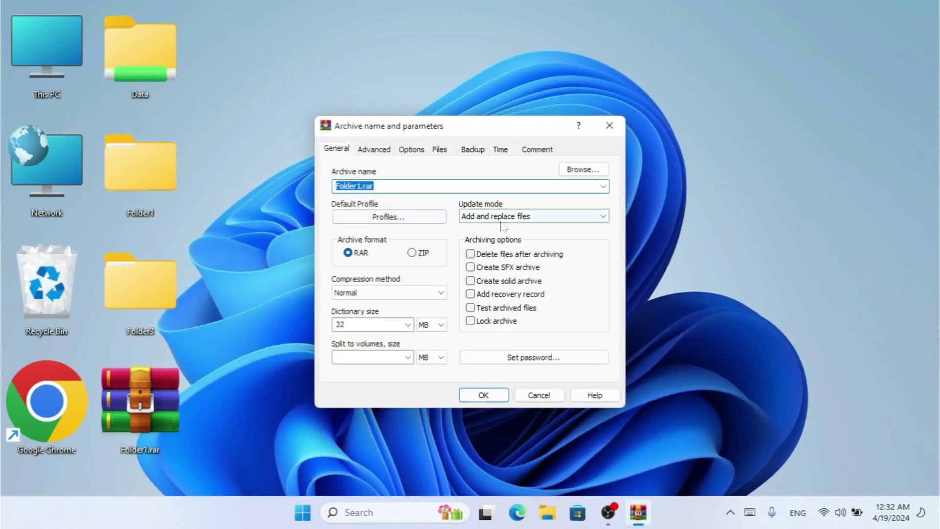
{"action": "left_click", "coordinate": [518, 216]}
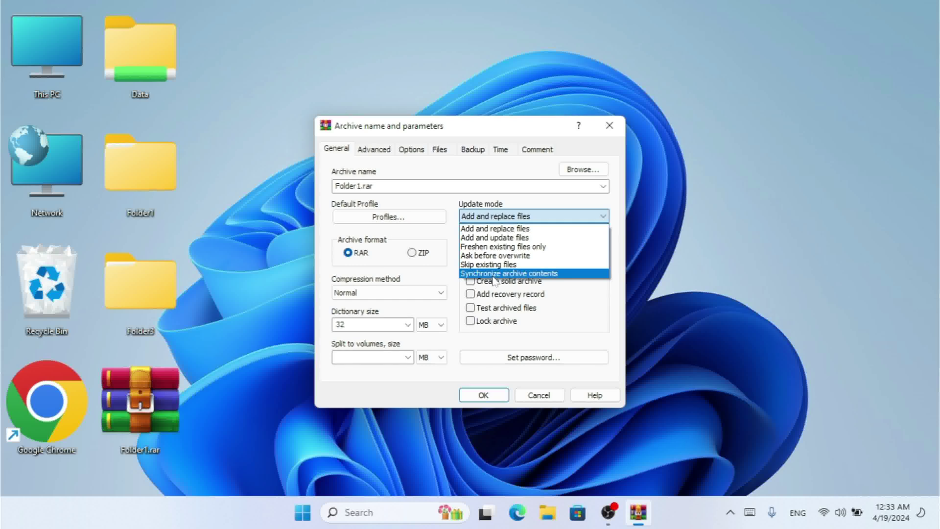
{"action": "left_click", "coordinate": [544, 398]}
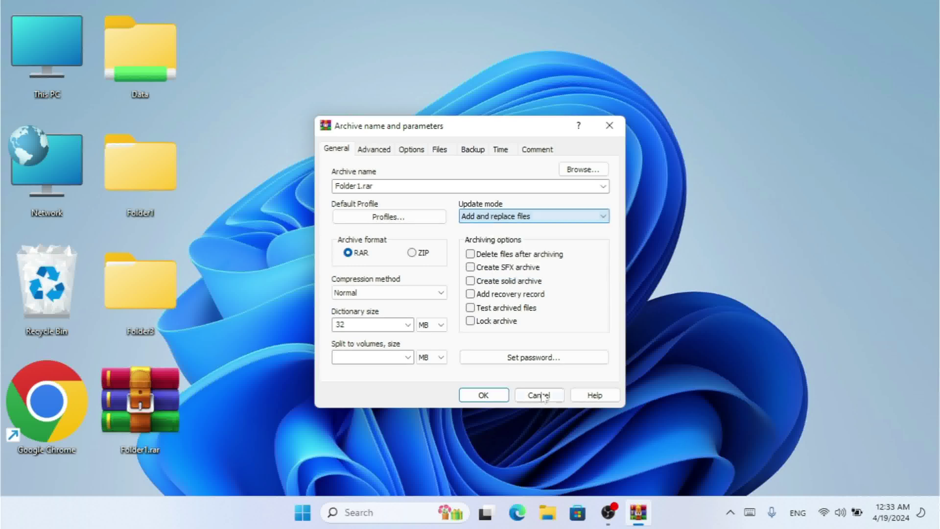
{"action": "left_click", "coordinate": [539, 395]}
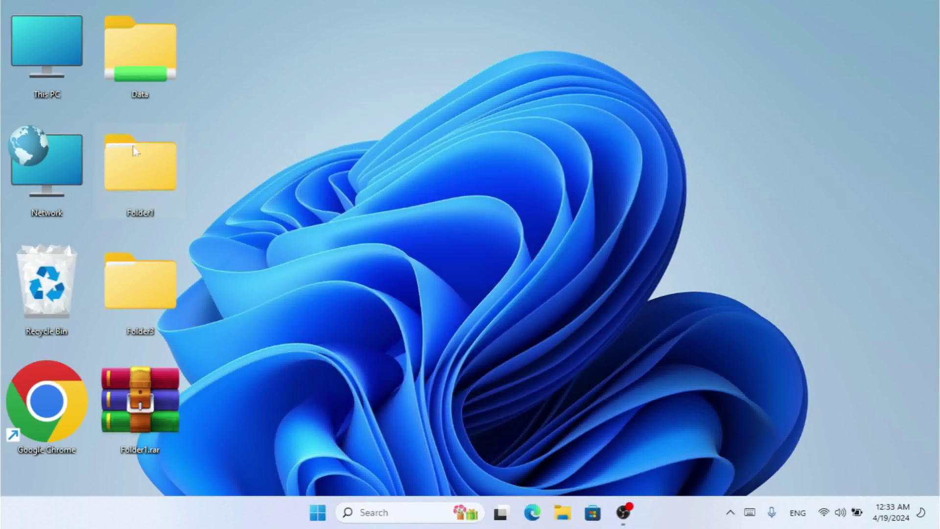
Step: Copy and paste all four files in Folder1 so it holds eight, then close it
{"action": "double_click", "coordinate": [136, 151]}
{"action": "left_click_drag", "start_coordinate": [420, 204], "coordinate": [139, 128]}
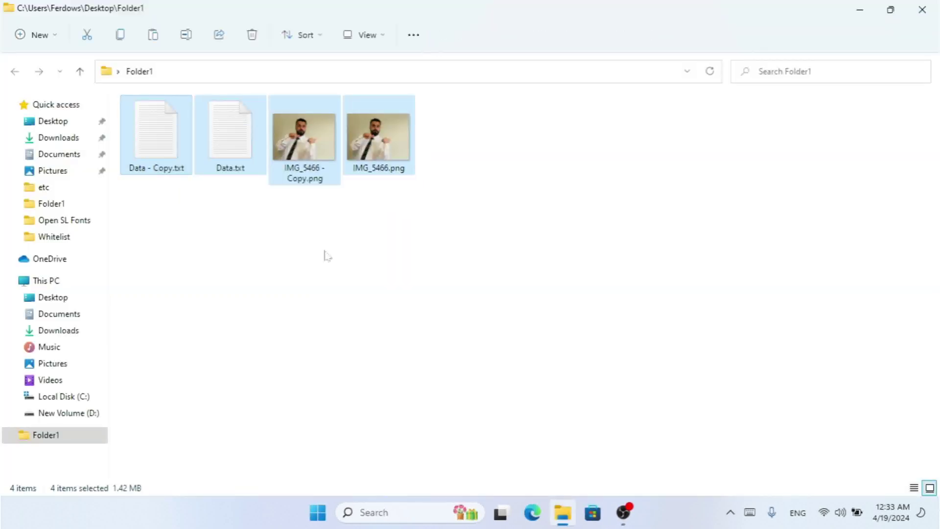
{"action": "key", "text": "ctrl+v"}
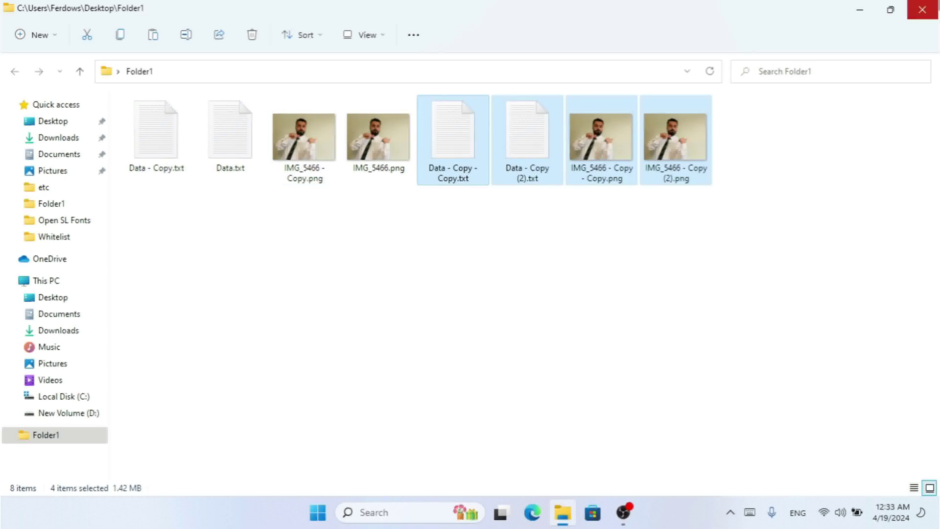
{"action": "left_click", "coordinate": [921, 9]}
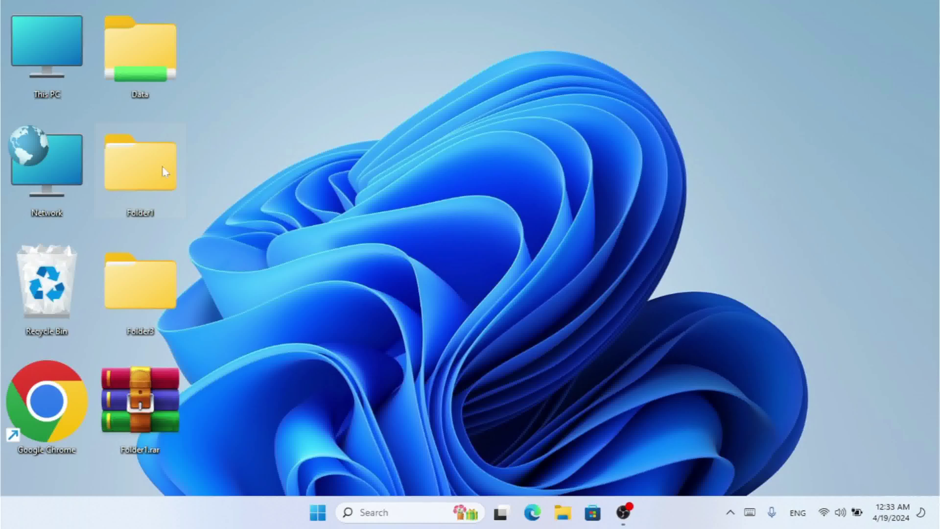
Step: Update Folder1.rar from Folder1 using the Synchronize archive contents mode
{"action": "right_click", "coordinate": [166, 168]}
{"action": "mouse_move", "coordinate": [301, 380]}
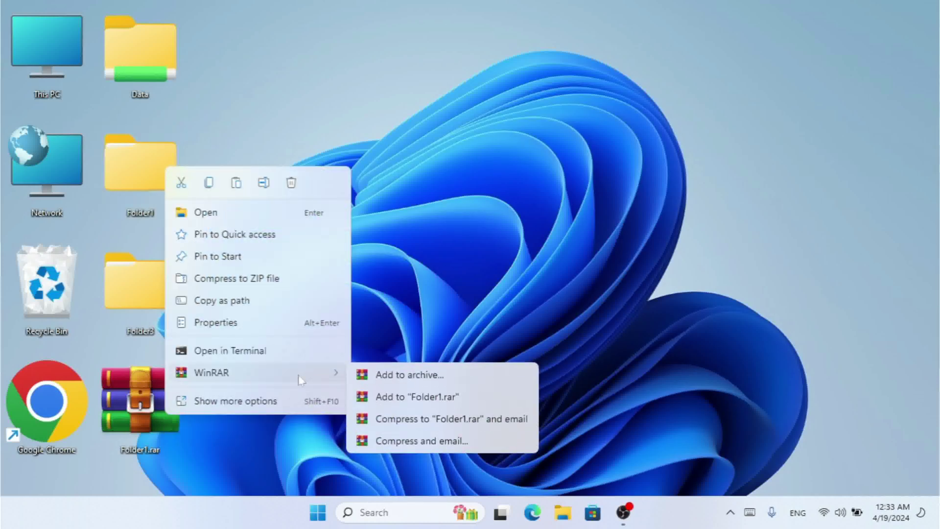
{"action": "left_click", "coordinate": [409, 374]}
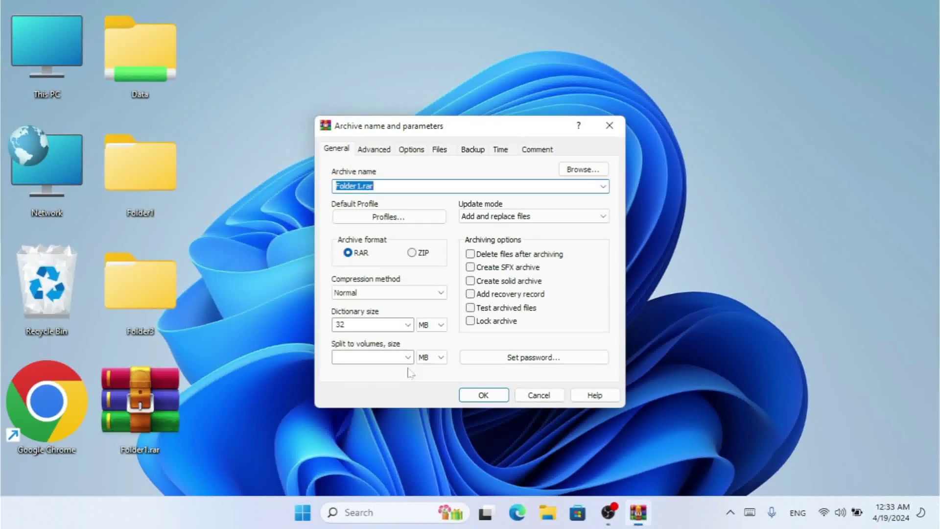
{"action": "left_click", "coordinate": [556, 217]}
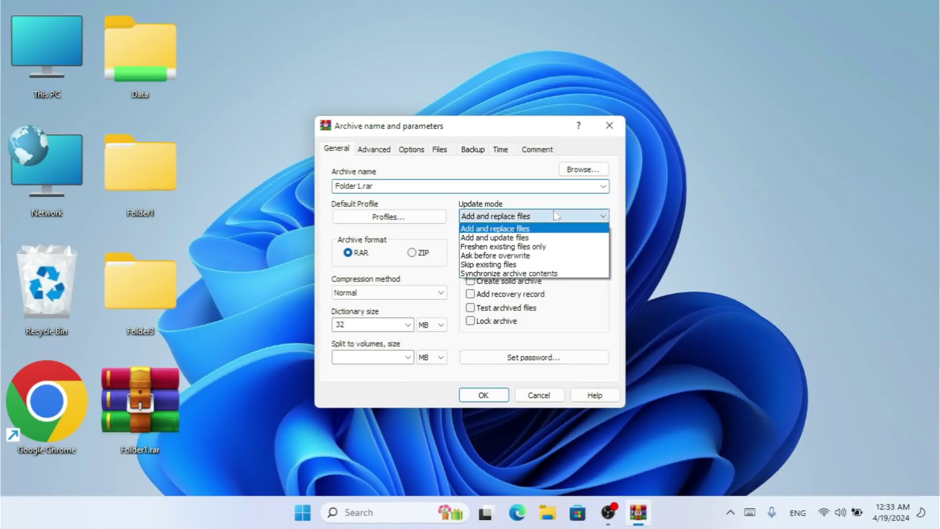
{"action": "left_click", "coordinate": [494, 274]}
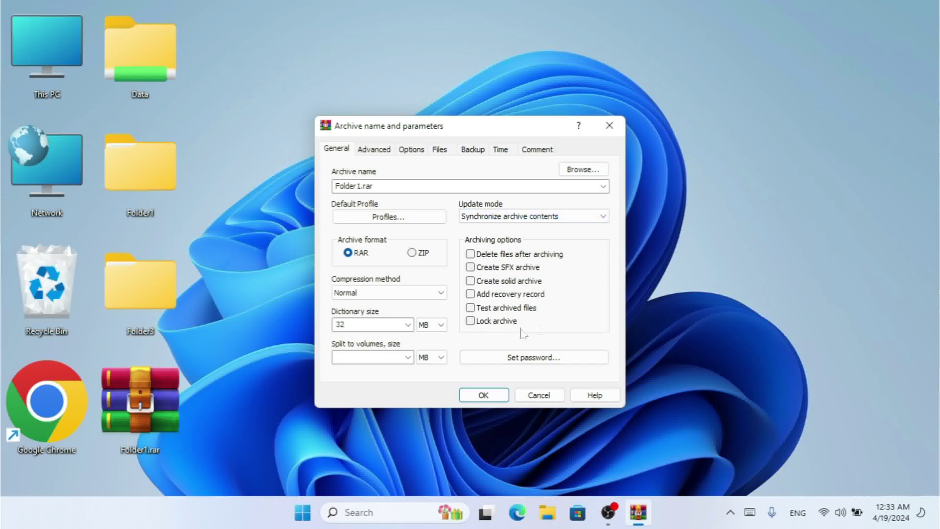
{"action": "left_click", "coordinate": [483, 395]}
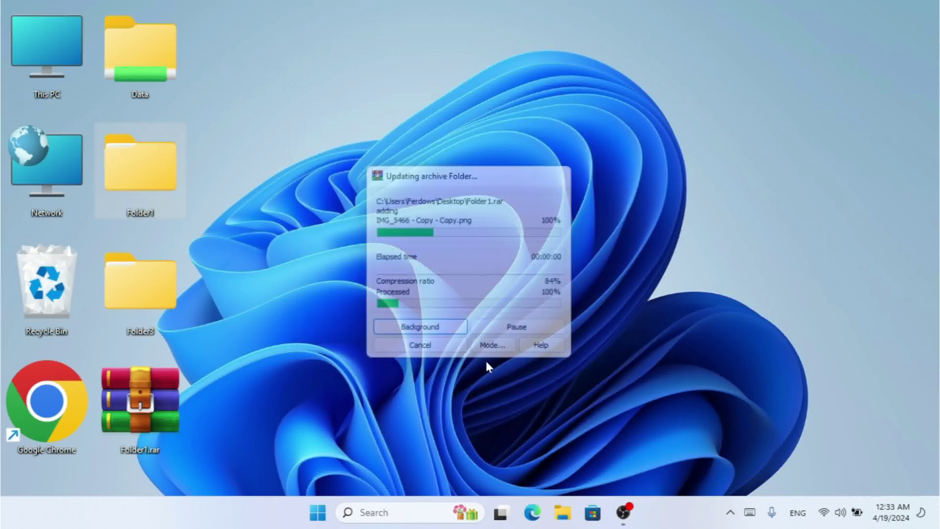
Step: Open Folder1.rar to confirm its Folder1 now contains all eight files
{"action": "double_click", "coordinate": [155, 397]}
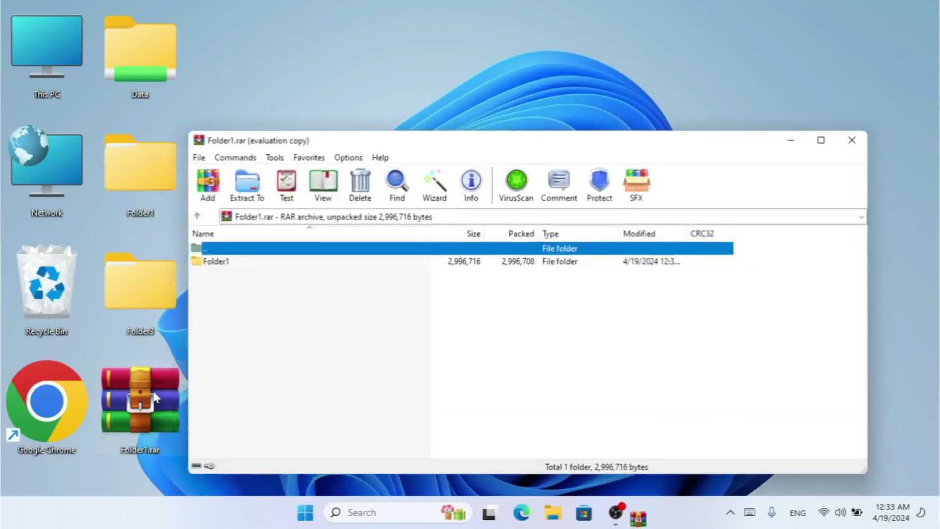
{"action": "double_click", "coordinate": [221, 264]}
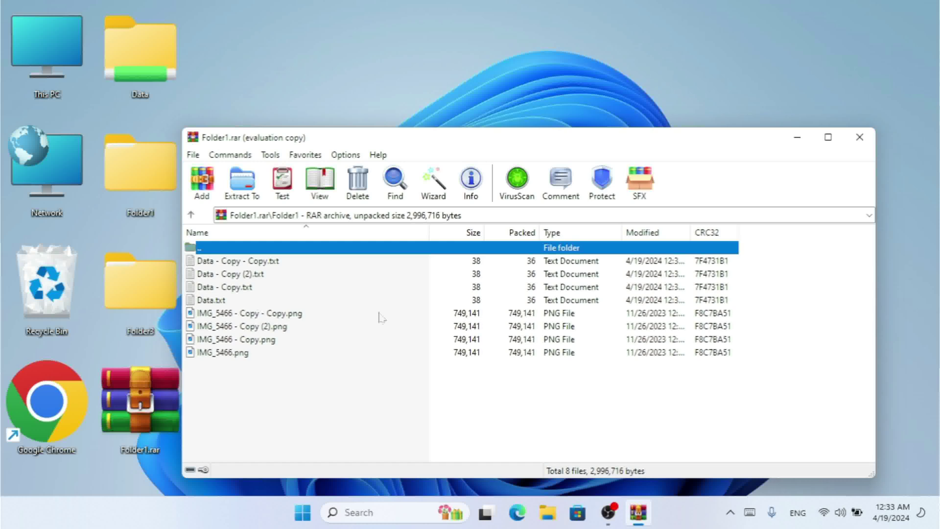
{"action": "left_click", "coordinate": [859, 137]}
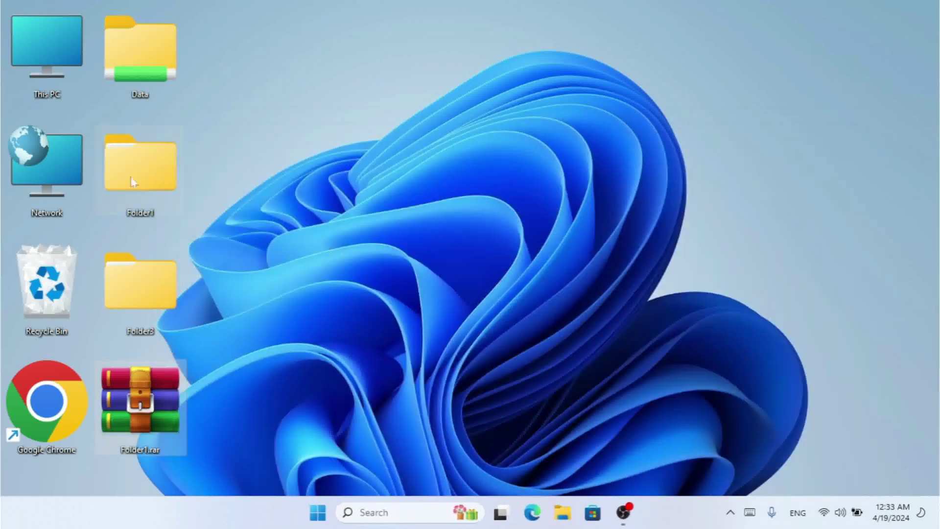
Step: Review the update mode list for Folder1.rar, leaving it on Add and replace files
{"action": "right_click", "coordinate": [135, 182]}
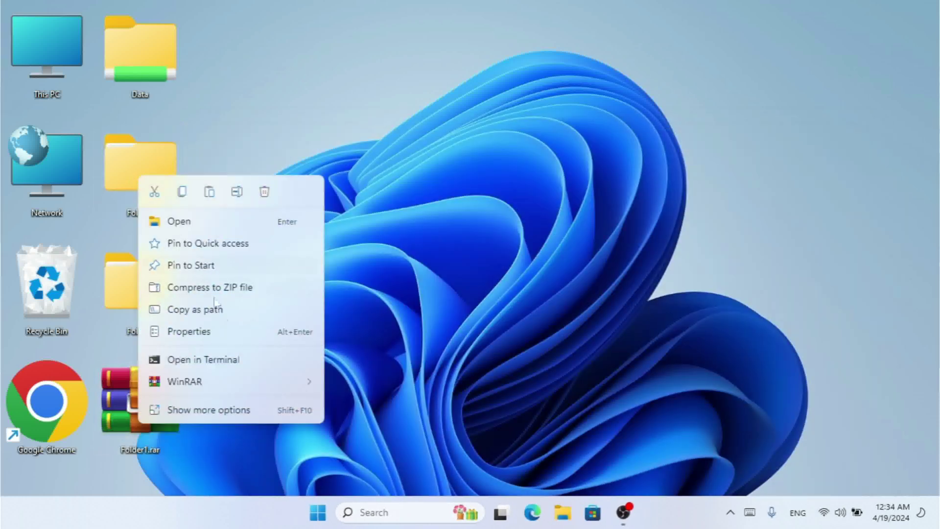
{"action": "mouse_move", "coordinate": [260, 381]}
{"action": "left_click", "coordinate": [400, 386]}
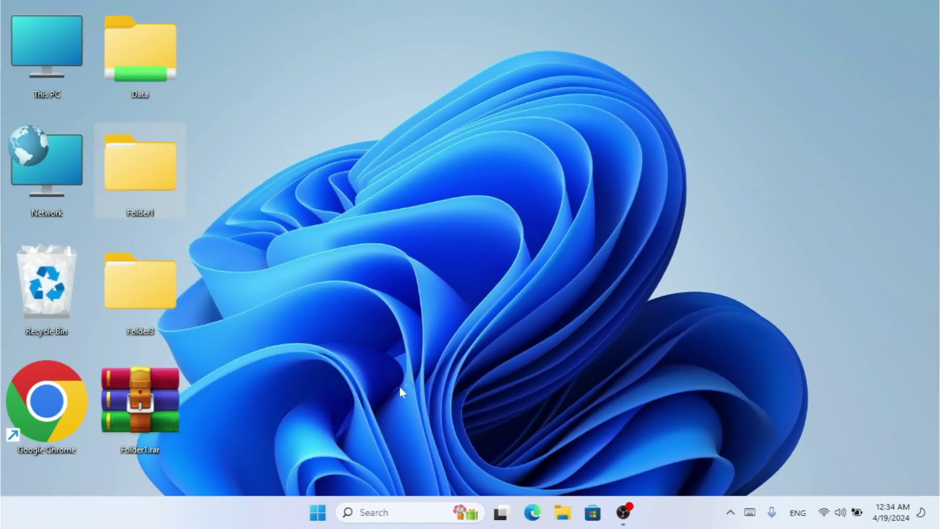
{"action": "left_click", "coordinate": [518, 221]}
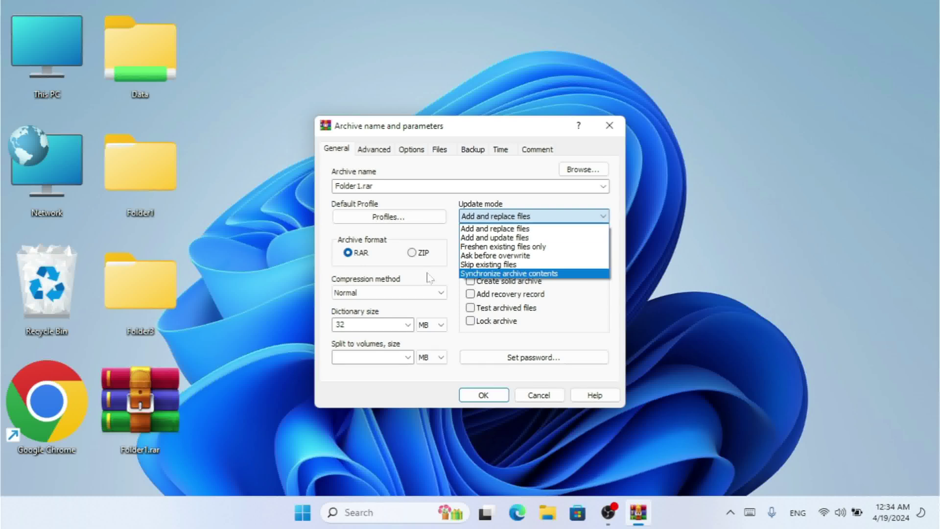
{"action": "left_click", "coordinate": [614, 129]}
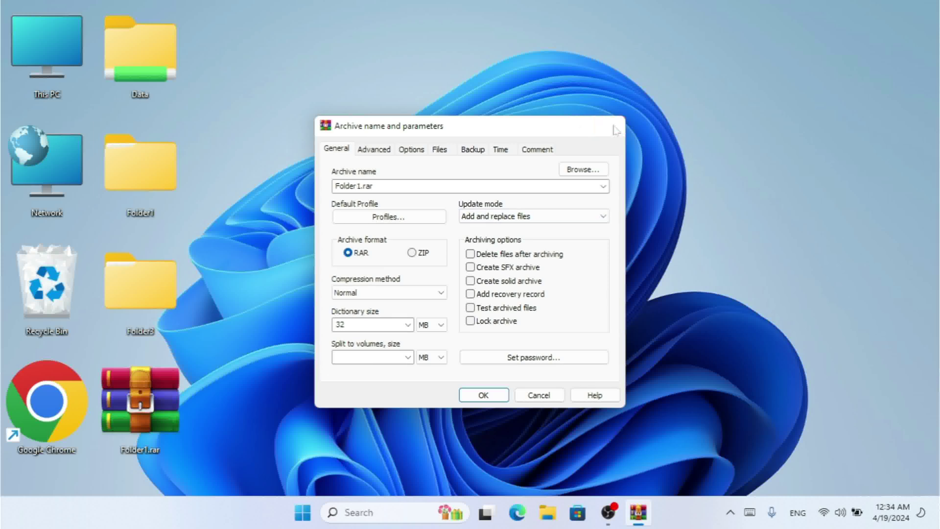